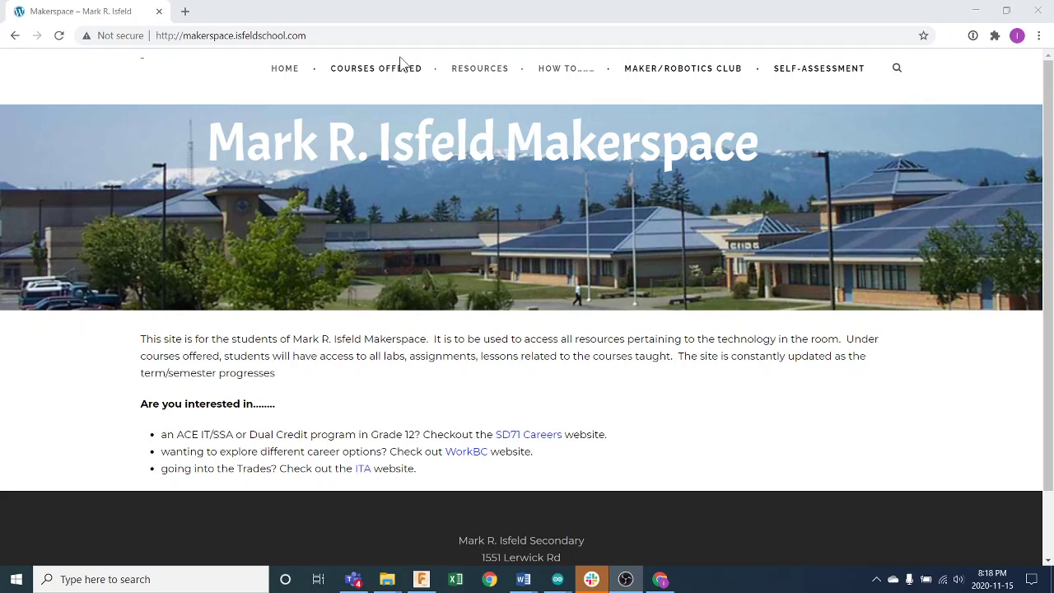
- Open the General Exploration/Maker 8 course page and find the Lantern Project's Inkscape and laser cutting resources
{"action": "mouse_move", "coordinate": [400, 70]}
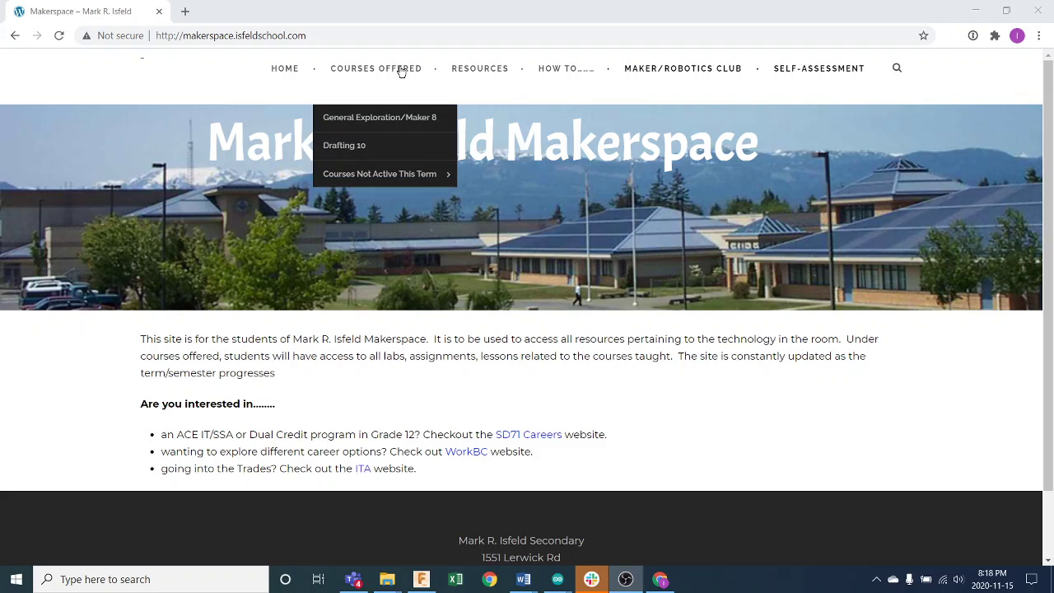
{"action": "left_click", "coordinate": [400, 120]}
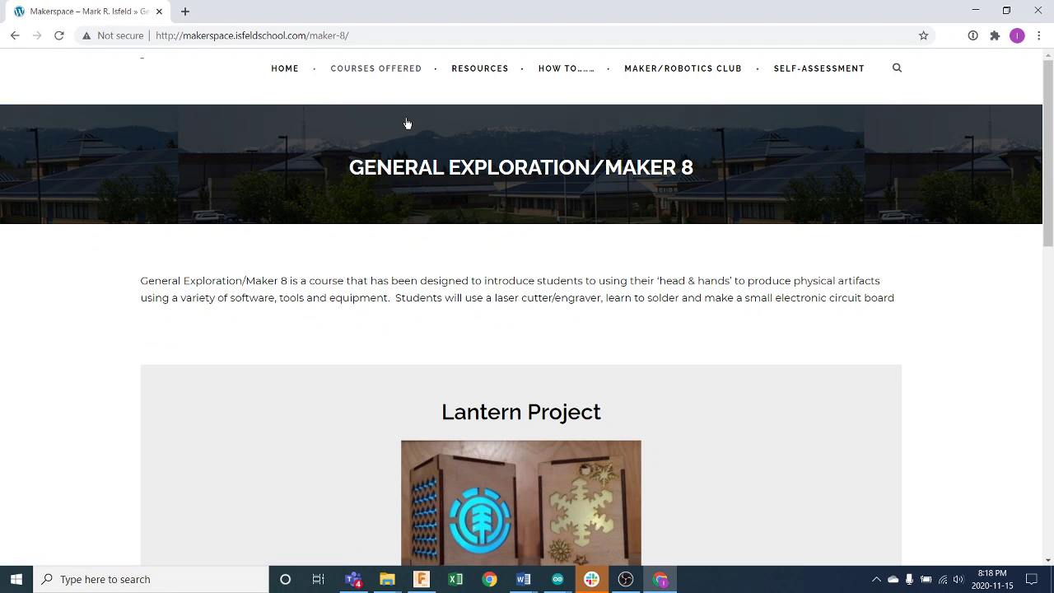
{"action": "scroll", "coordinate": [490, 344], "scroll_direction": "down", "scroll_amount": 3}
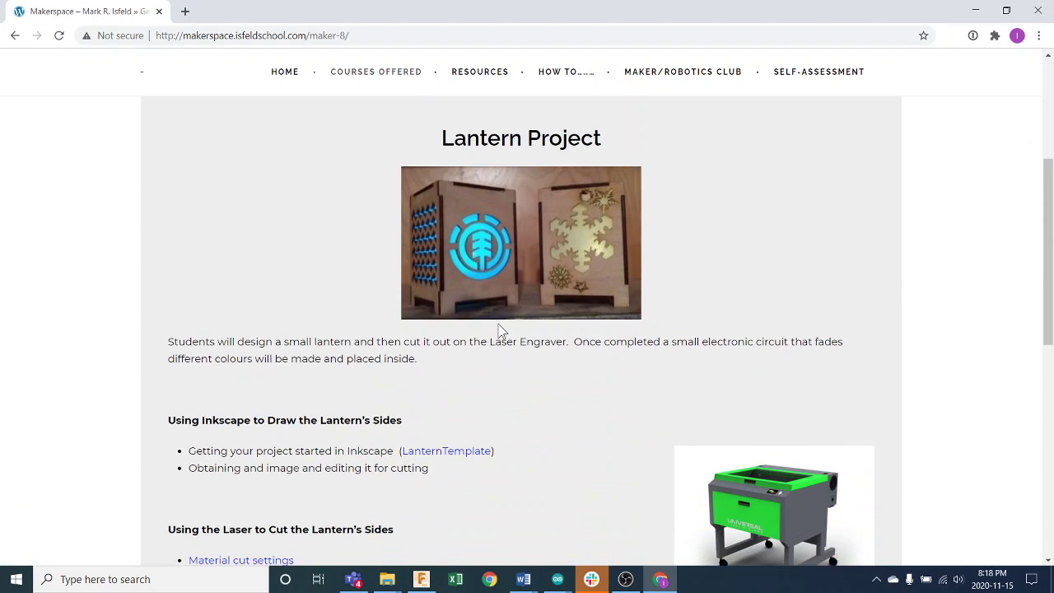
{"action": "scroll", "coordinate": [510, 267], "scroll_direction": "down", "scroll_amount": 1}
{"action": "scroll", "coordinate": [511, 267], "scroll_direction": "down", "scroll_amount": 1}
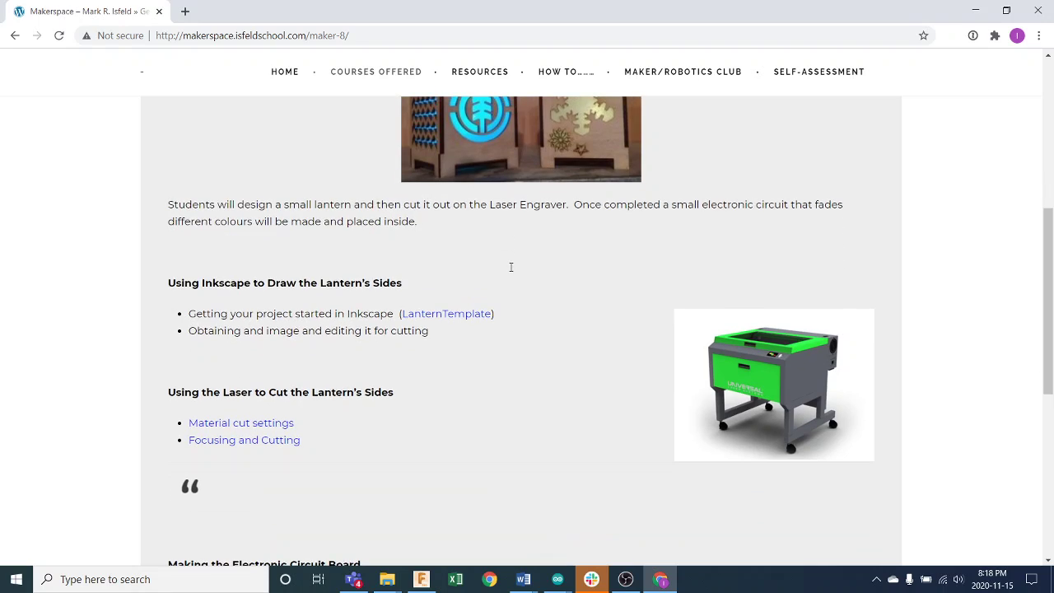
{"action": "scroll", "coordinate": [463, 214], "scroll_direction": "down", "scroll_amount": 1}
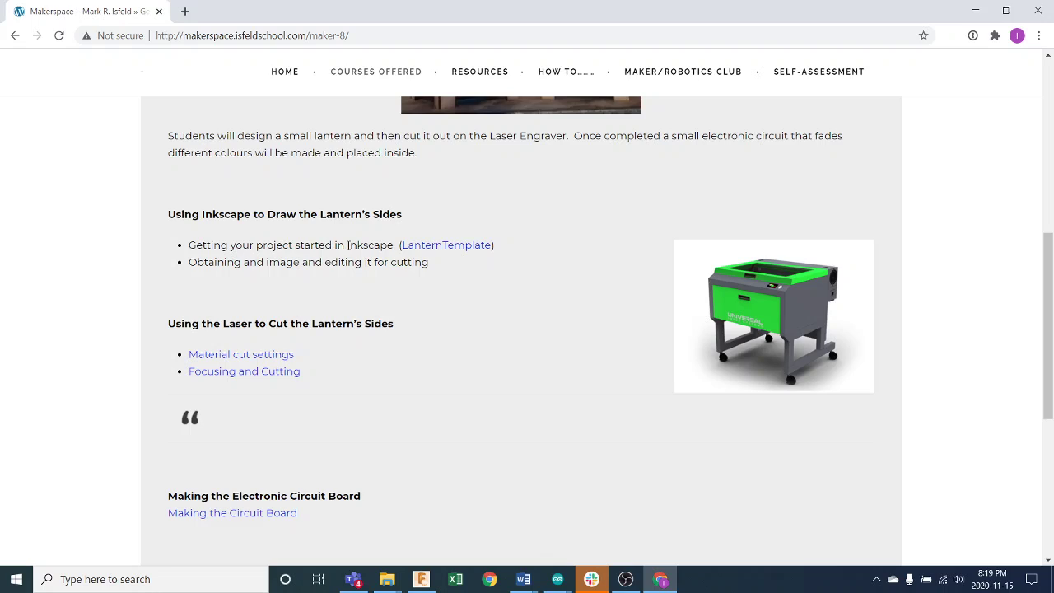
- Minimize the browser and launch Inkscape from the list of installed applications
{"action": "left_click", "coordinate": [974, 10]}
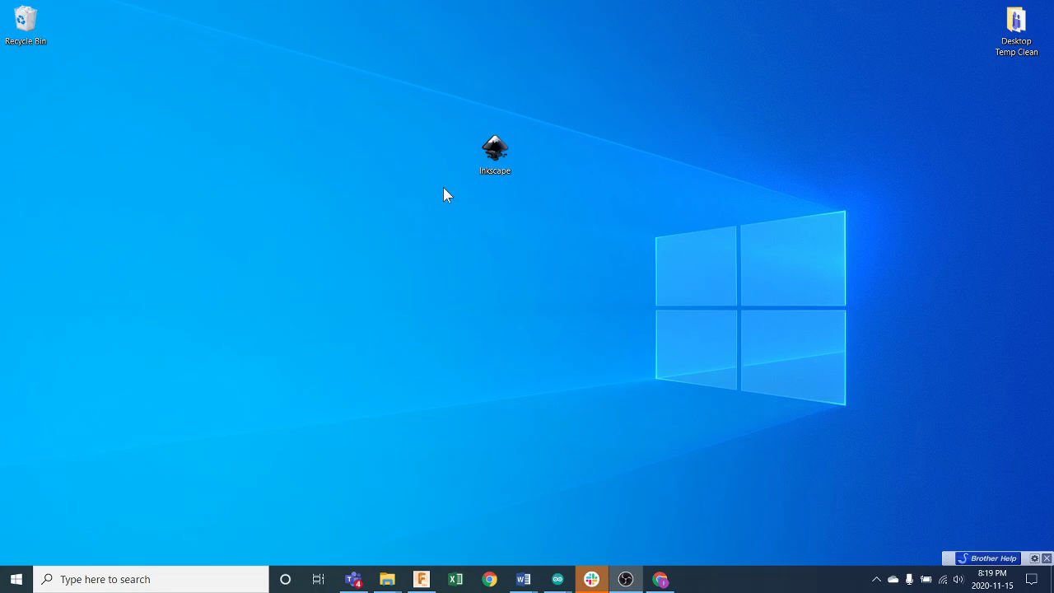
{"action": "left_click", "coordinate": [18, 583]}
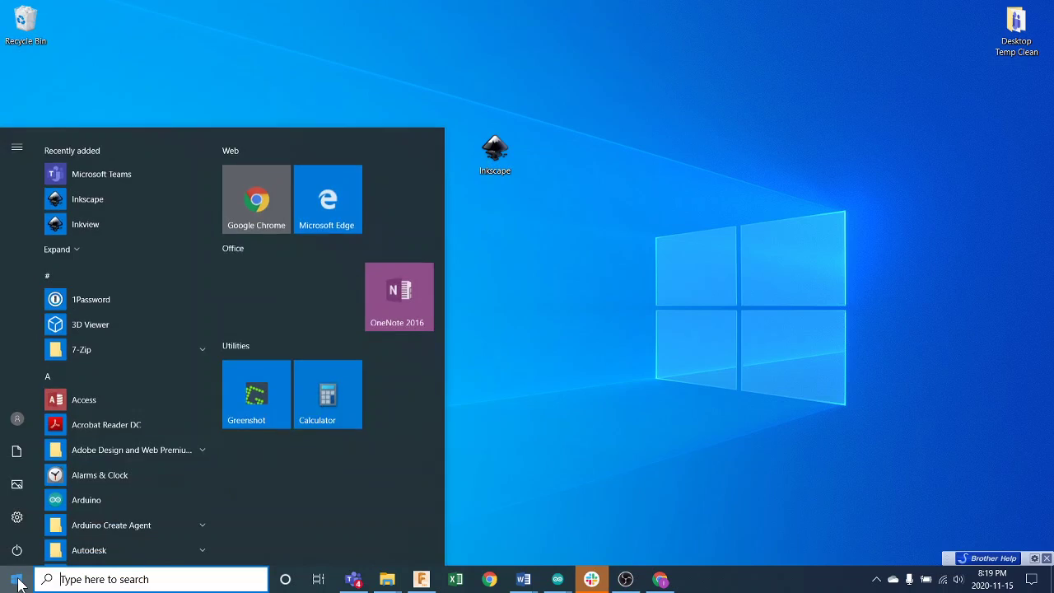
{"action": "left_click", "coordinate": [95, 372]}
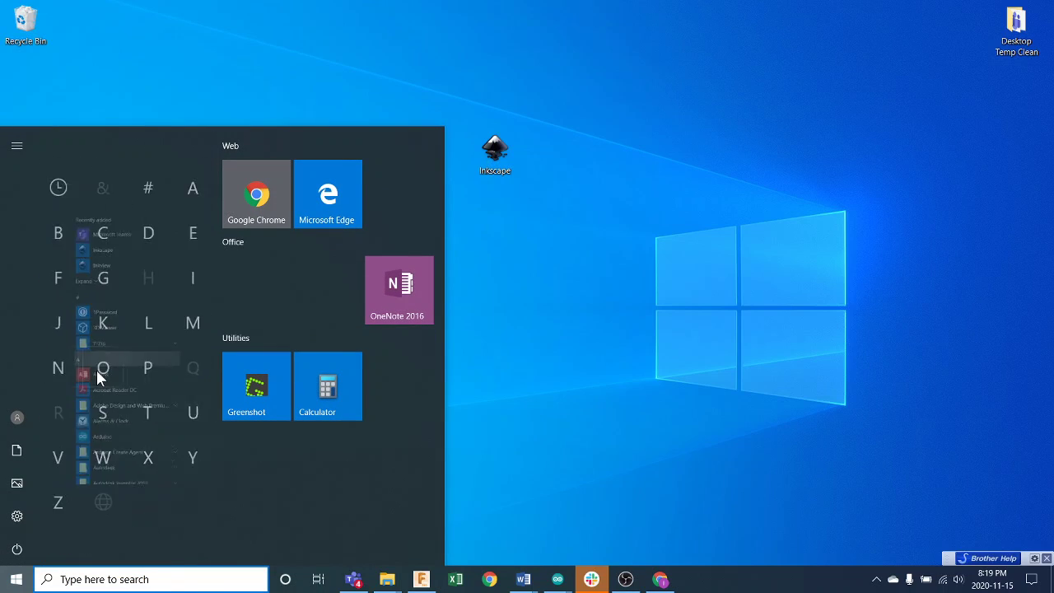
{"action": "left_click", "coordinate": [182, 293]}
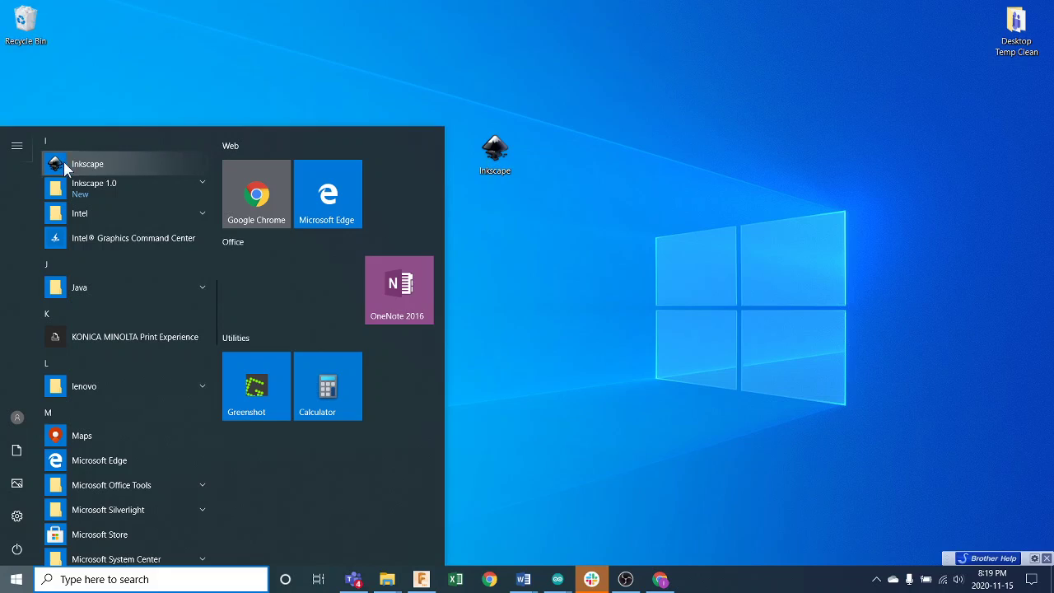
{"action": "left_click", "coordinate": [114, 166]}
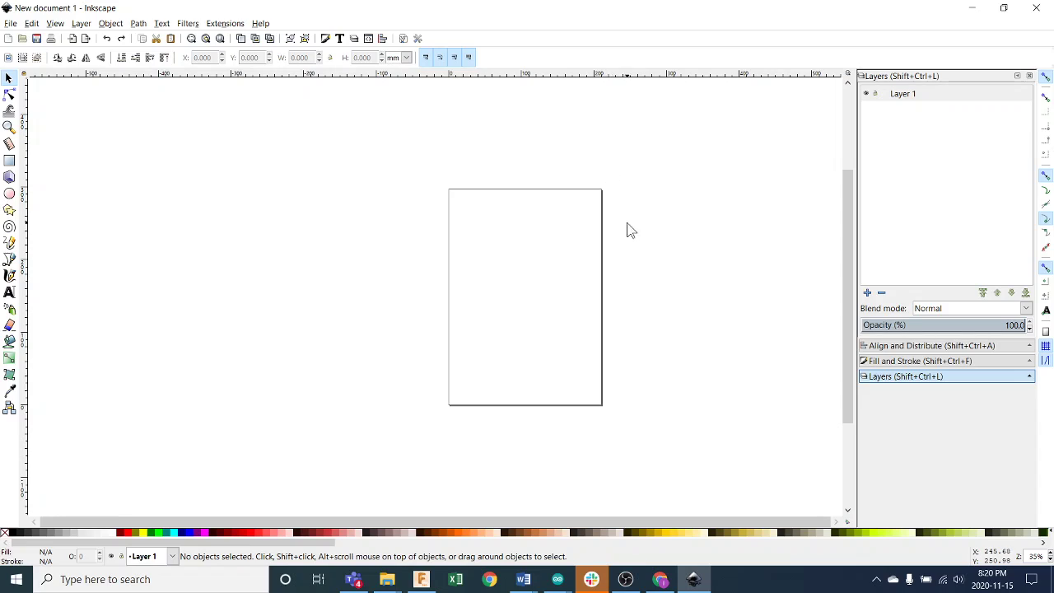
- Examine the blank page and its upper corners by zooming in and out at different points
{"action": "scroll", "coordinate": [630, 231], "scroll_direction": "up", "scroll_amount": 2, "text": "ctrl"}
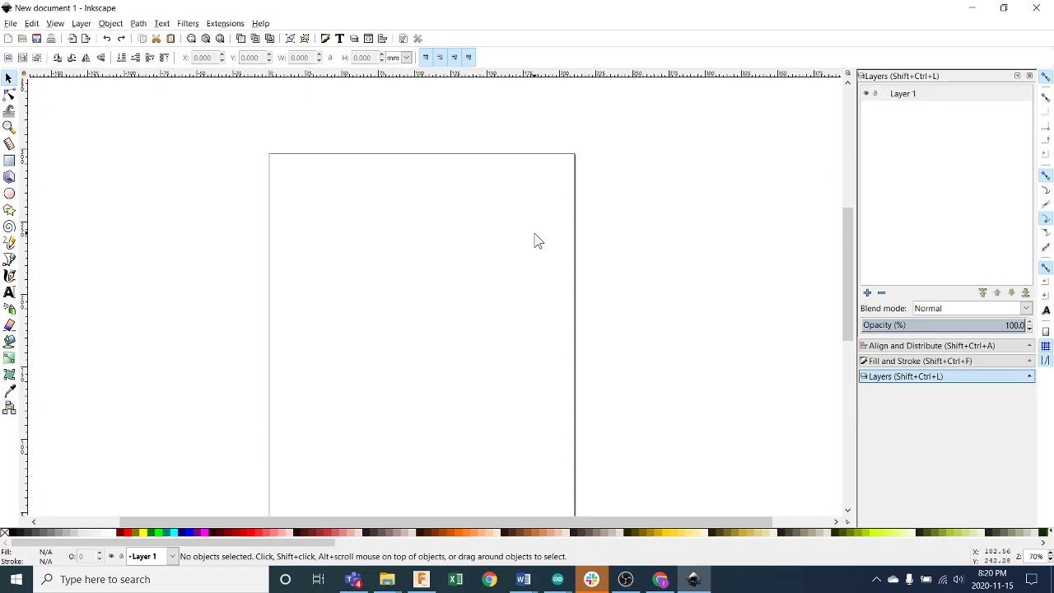
{"action": "scroll", "coordinate": [535, 240], "scroll_direction": "down", "scroll_amount": 1, "text": "ctrl"}
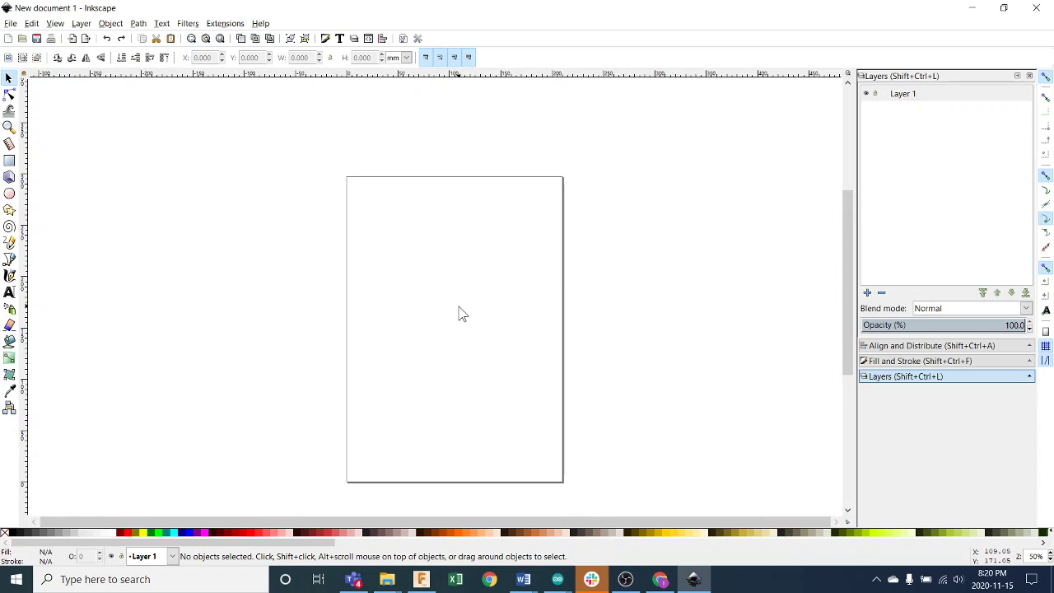
{"action": "scroll", "coordinate": [460, 311], "scroll_direction": "up", "scroll_amount": 1}
{"action": "scroll", "coordinate": [461, 313], "scroll_direction": "down", "scroll_amount": 2}
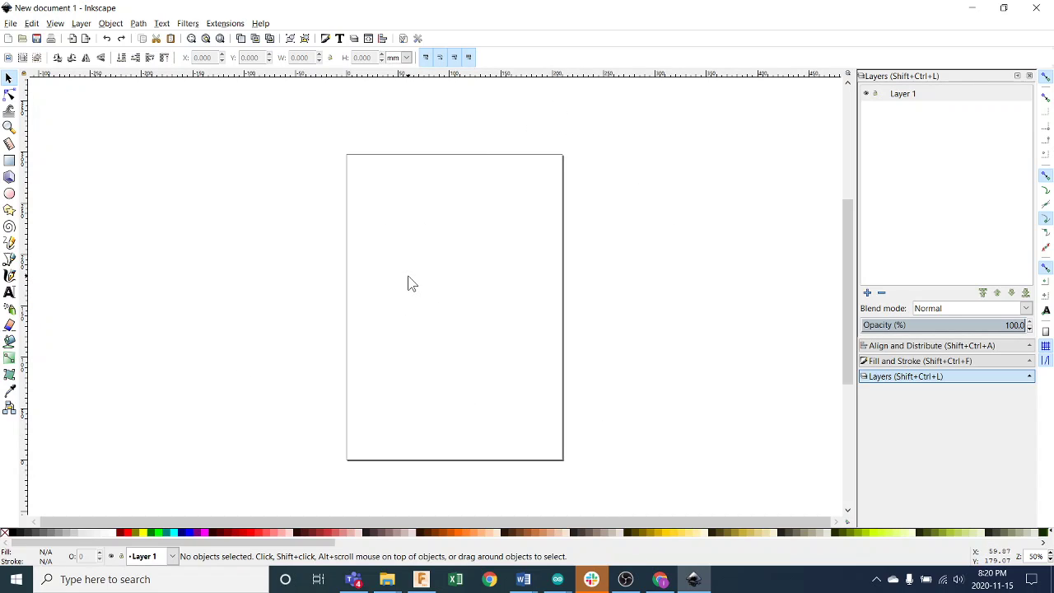
{"action": "scroll", "coordinate": [399, 296], "scroll_direction": "up", "scroll_amount": 2}
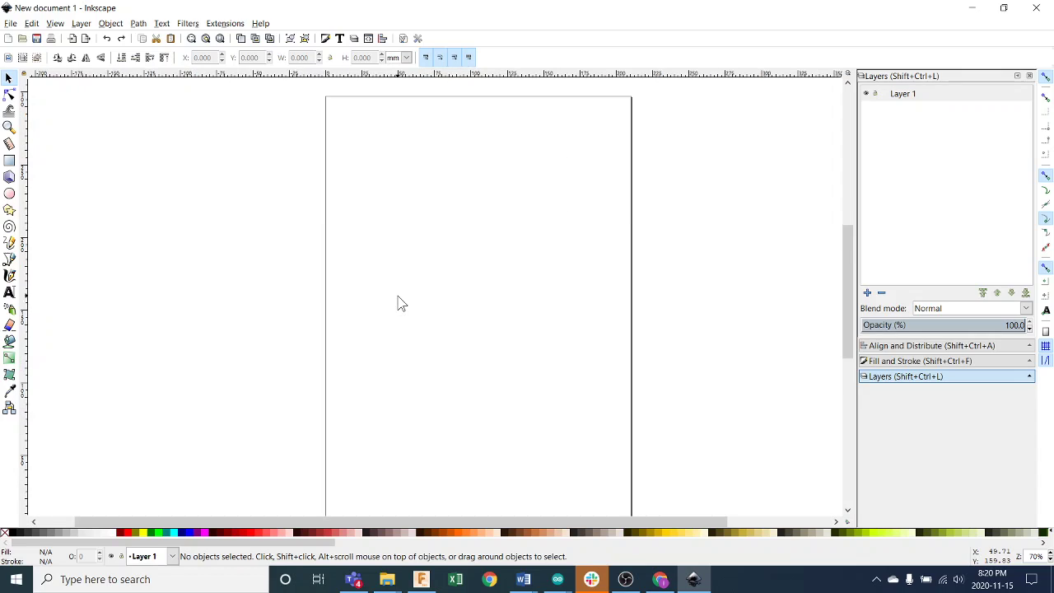
{"action": "scroll", "coordinate": [398, 298], "scroll_direction": "down", "scroll_amount": 1}
{"action": "scroll", "coordinate": [398, 303], "scroll_direction": "down", "scroll_amount": 1}
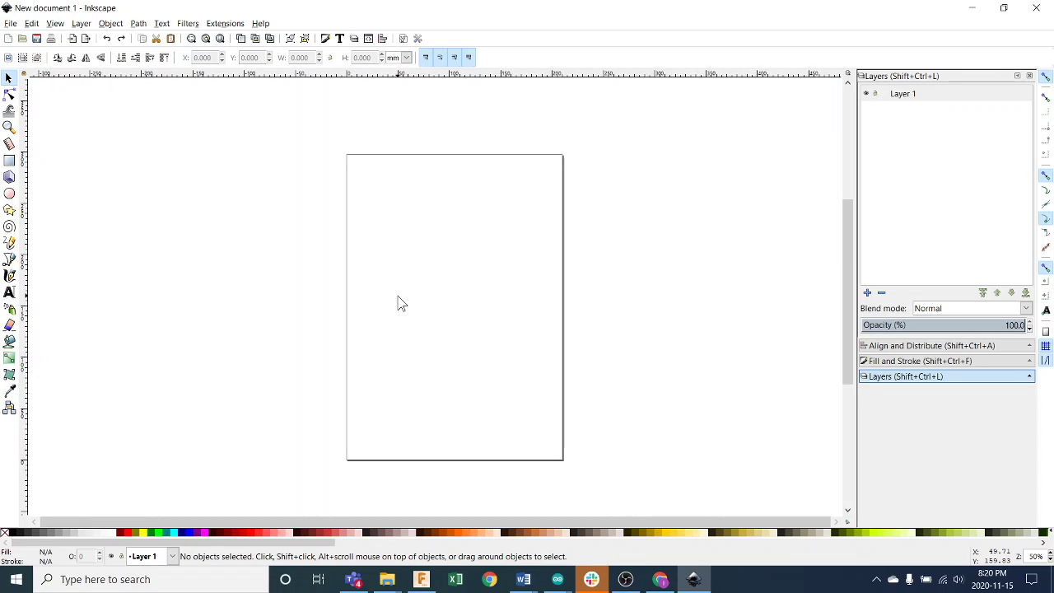
{"action": "scroll", "coordinate": [398, 302], "scroll_direction": "up", "scroll_amount": 2}
{"action": "scroll", "coordinate": [398, 301], "scroll_direction": "down", "scroll_amount": 3}
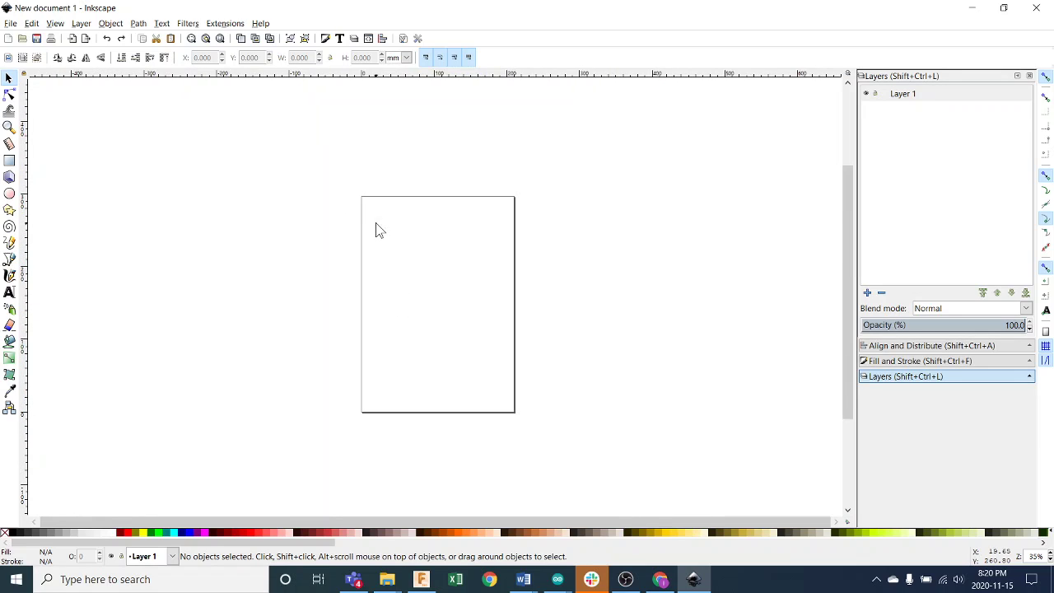
{"action": "scroll", "coordinate": [366, 201], "scroll_direction": "up", "scroll_amount": 5}
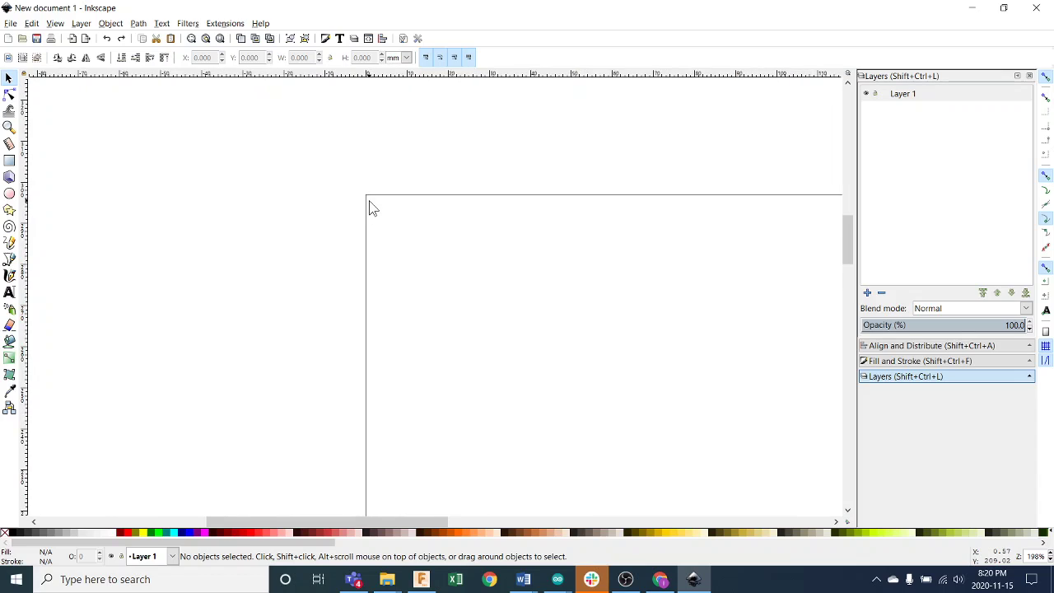
{"action": "scroll", "coordinate": [369, 208], "scroll_direction": "down", "scroll_amount": 3}
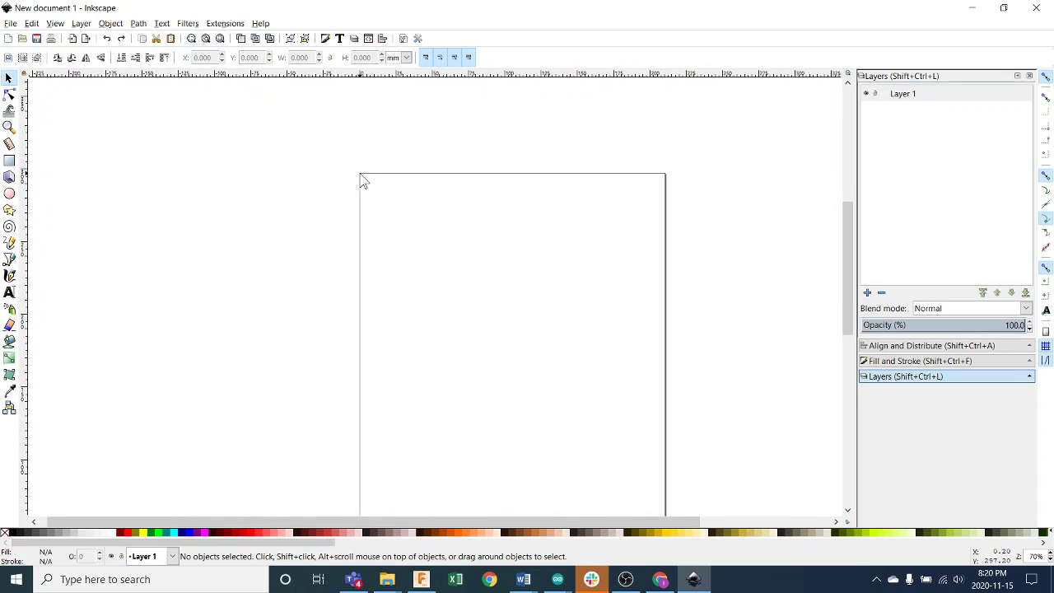
{"action": "scroll", "coordinate": [362, 180], "scroll_direction": "down", "scroll_amount": 3}
{"action": "scroll", "coordinate": [473, 174], "scroll_direction": "up", "scroll_amount": 2}
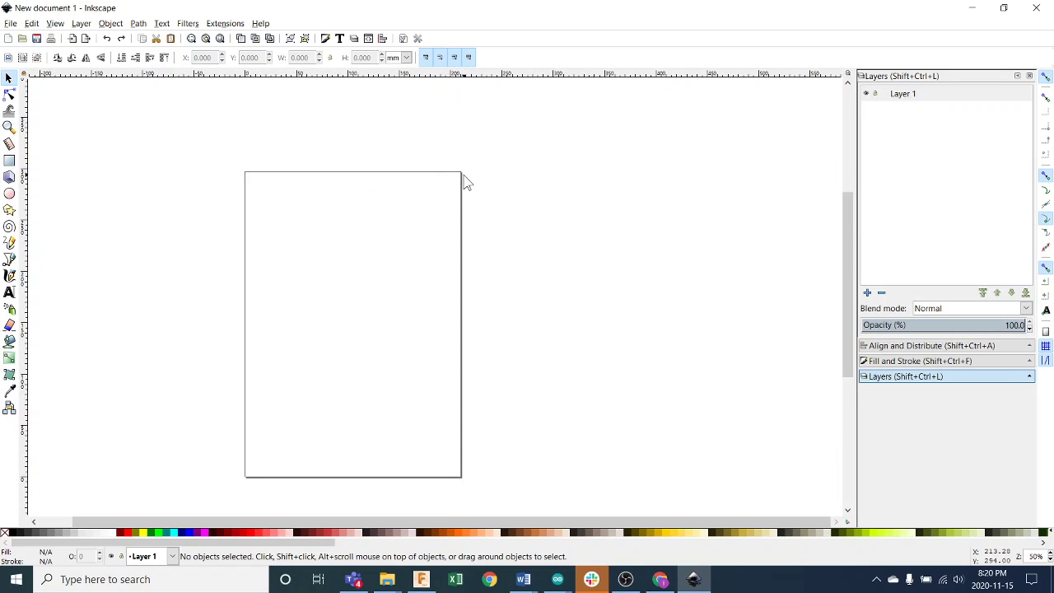
{"action": "scroll", "coordinate": [463, 177], "scroll_direction": "down", "scroll_amount": 1}
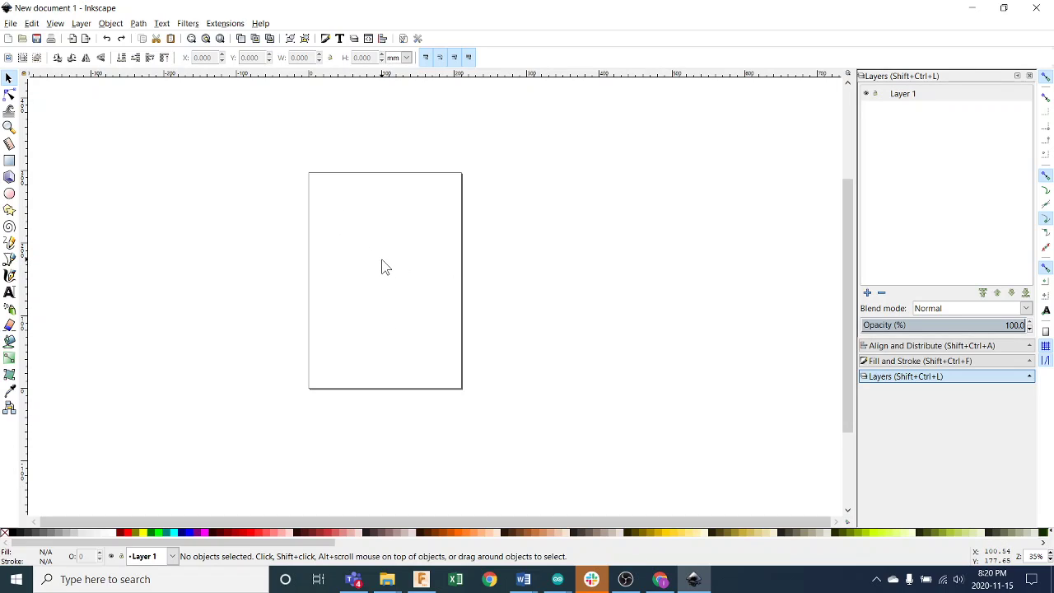
- Pan the canvas sideways and up and down to view the area around the blank page
{"action": "left_click_drag", "start_coordinate": [381, 265], "coordinate": [459, 277]}
{"action": "scroll", "coordinate": [473, 267], "scroll_direction": "down", "scroll_amount": 2}
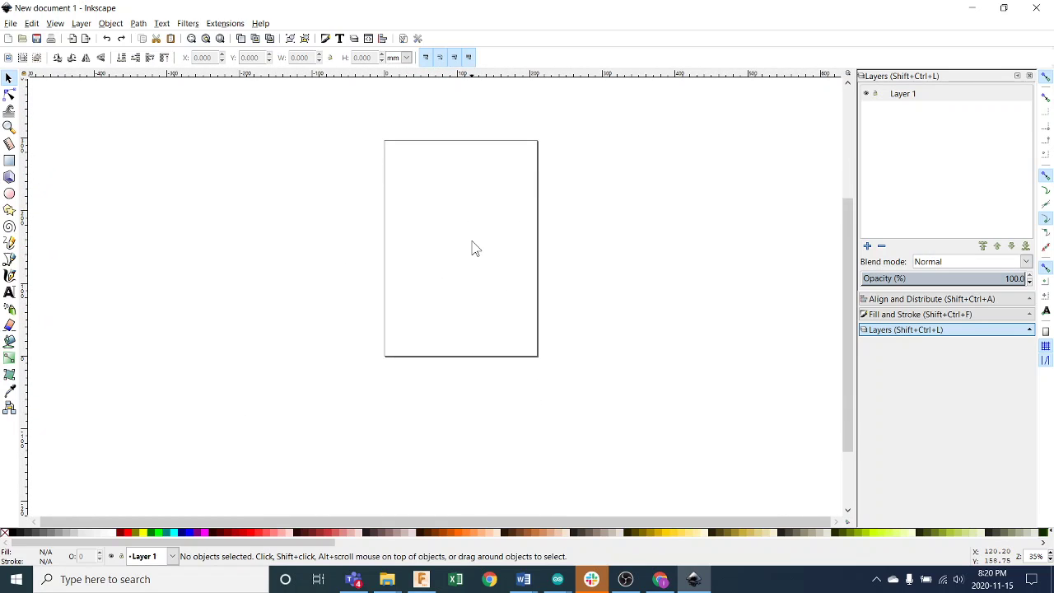
{"action": "scroll", "coordinate": [473, 241], "scroll_direction": "up", "scroll_amount": 6}
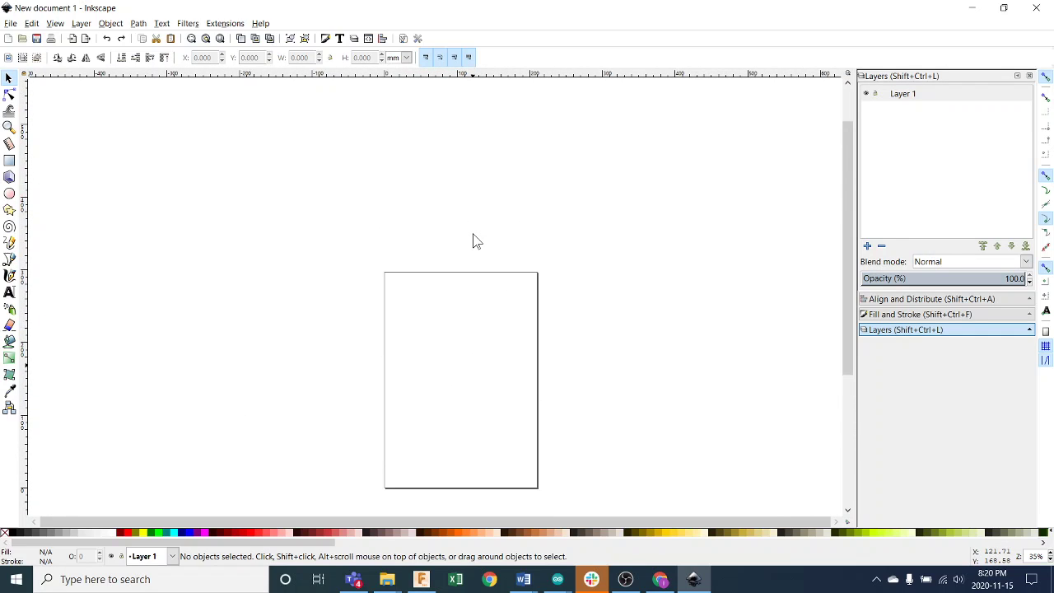
{"action": "scroll", "coordinate": [473, 240], "scroll_direction": "down", "scroll_amount": 6}
{"action": "scroll", "coordinate": [472, 237], "scroll_direction": "up", "scroll_amount": 1}
{"action": "scroll", "coordinate": [471, 237], "scroll_direction": "down", "scroll_amount": 1}
{"action": "scroll", "coordinate": [465, 240], "scroll_direction": "up", "scroll_amount": 5}
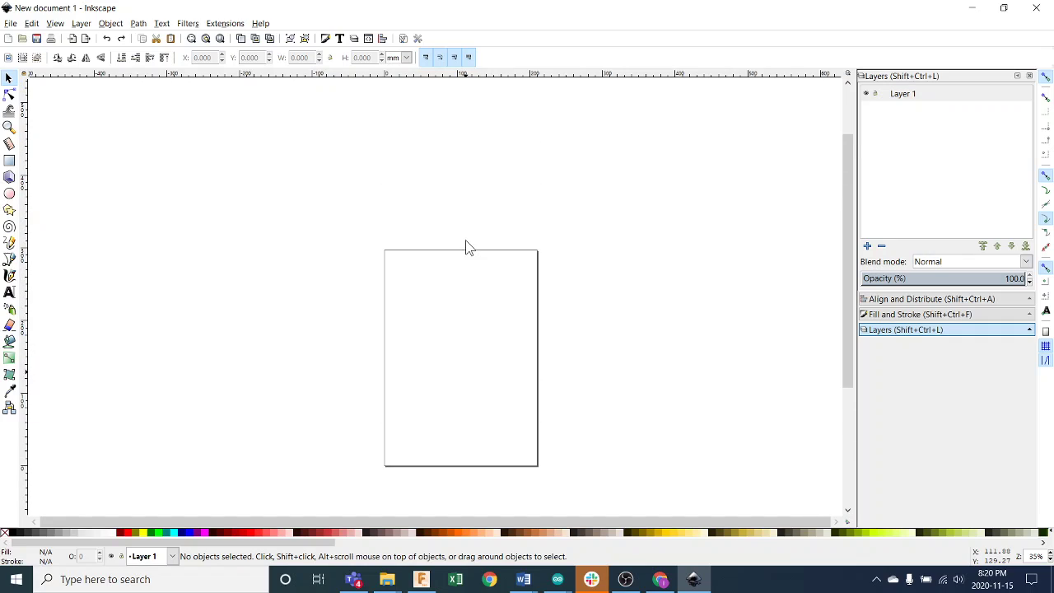
{"action": "scroll", "coordinate": [465, 239], "scroll_direction": "down", "scroll_amount": 4}
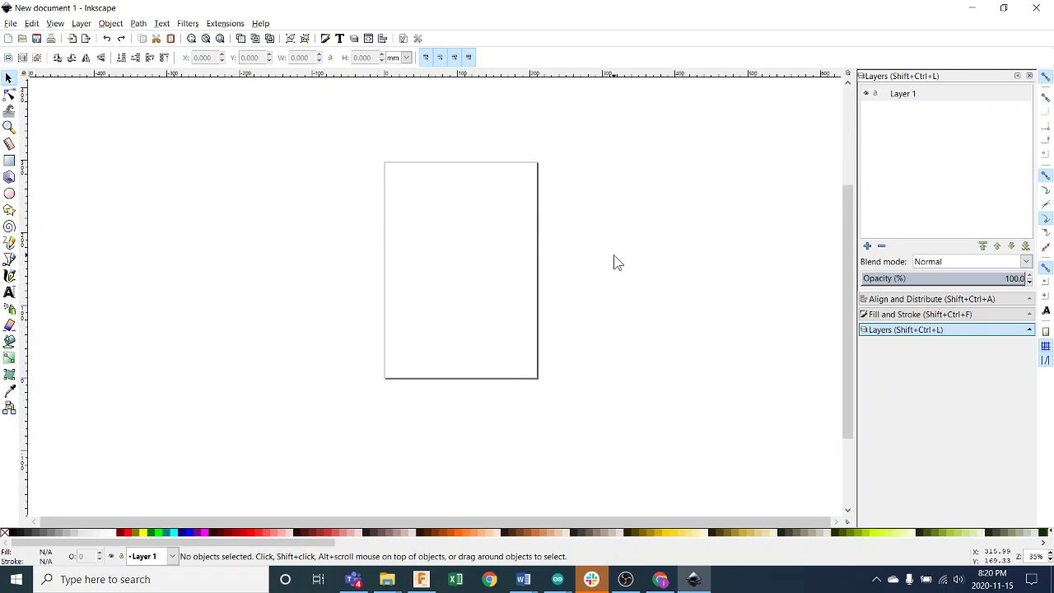
{"action": "scroll", "coordinate": [576, 285], "scroll_direction": "up", "scroll_amount": 2}
{"action": "scroll", "coordinate": [572, 285], "scroll_direction": "up", "scroll_amount": 2}
{"action": "scroll", "coordinate": [570, 285], "scroll_direction": "down", "scroll_amount": 3}
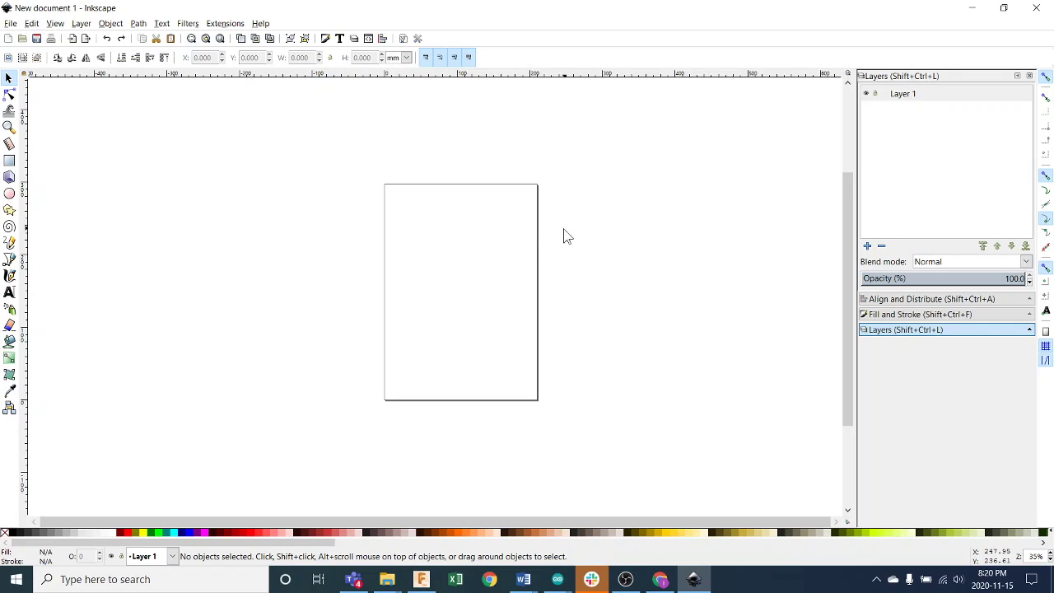
{"action": "mouse_move", "coordinate": [848, 294]}
{"action": "left_mouse_down"}
{"action": "mouse_move", "coordinate": [850, 275]}
{"action": "mouse_move", "coordinate": [848, 301]}
{"action": "left_mouse_up"}
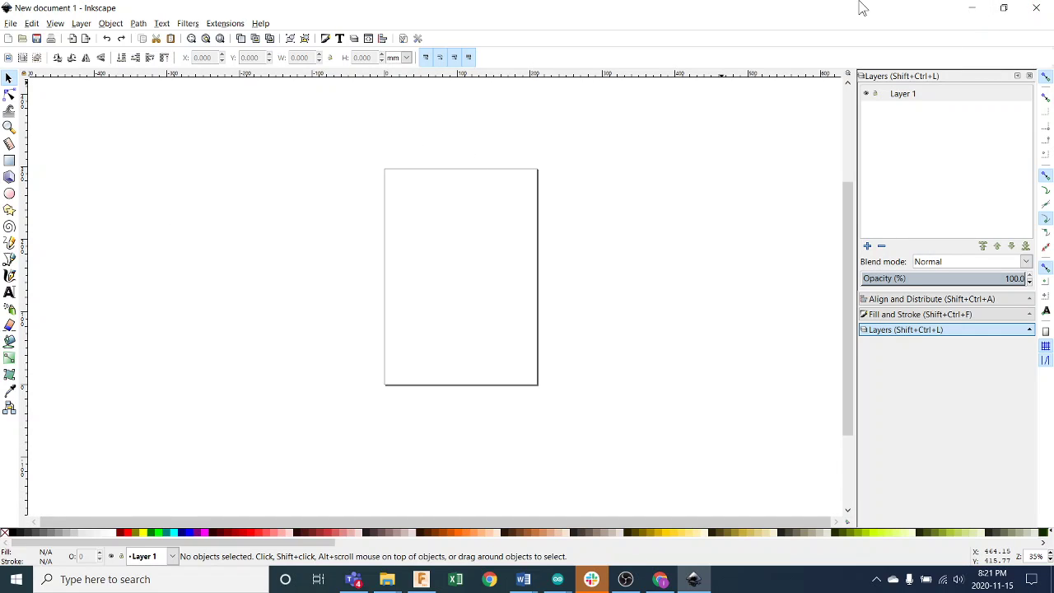
- Switch to Chrome, download LanternTemplate from the Lantern Project section and open the downloaded LanternTemplate.zip
{"action": "left_click", "coordinate": [662, 580]}
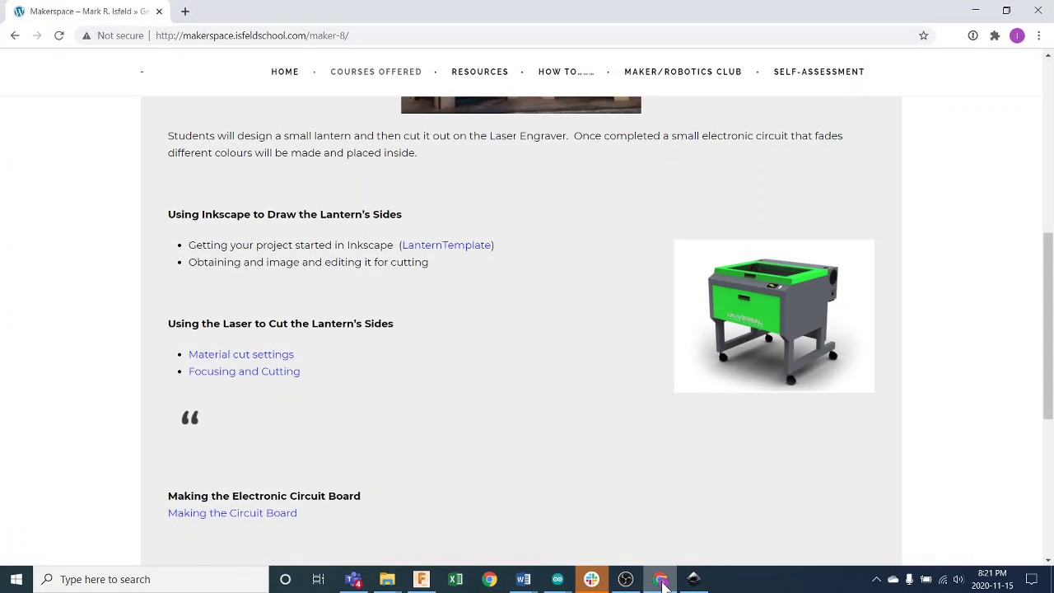
{"action": "left_click", "coordinate": [438, 247]}
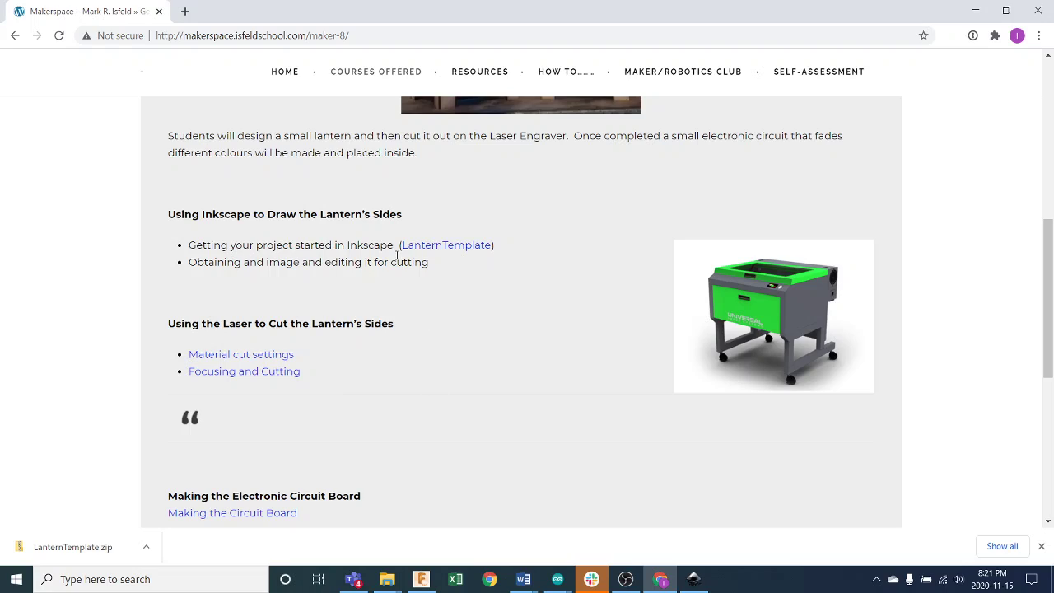
{"action": "left_click", "coordinate": [146, 548]}
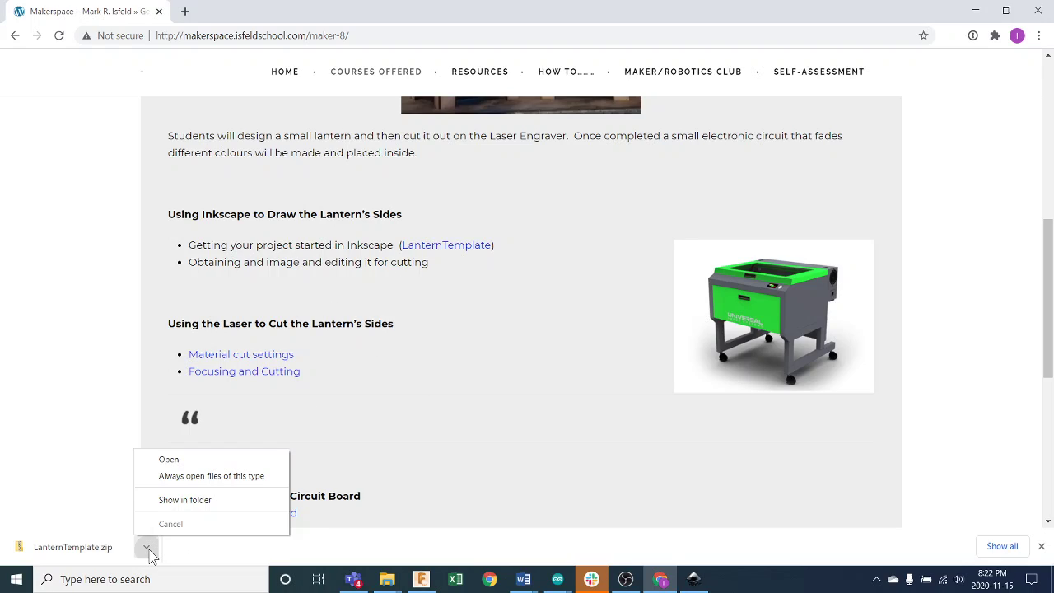
{"action": "left_click", "coordinate": [171, 459]}
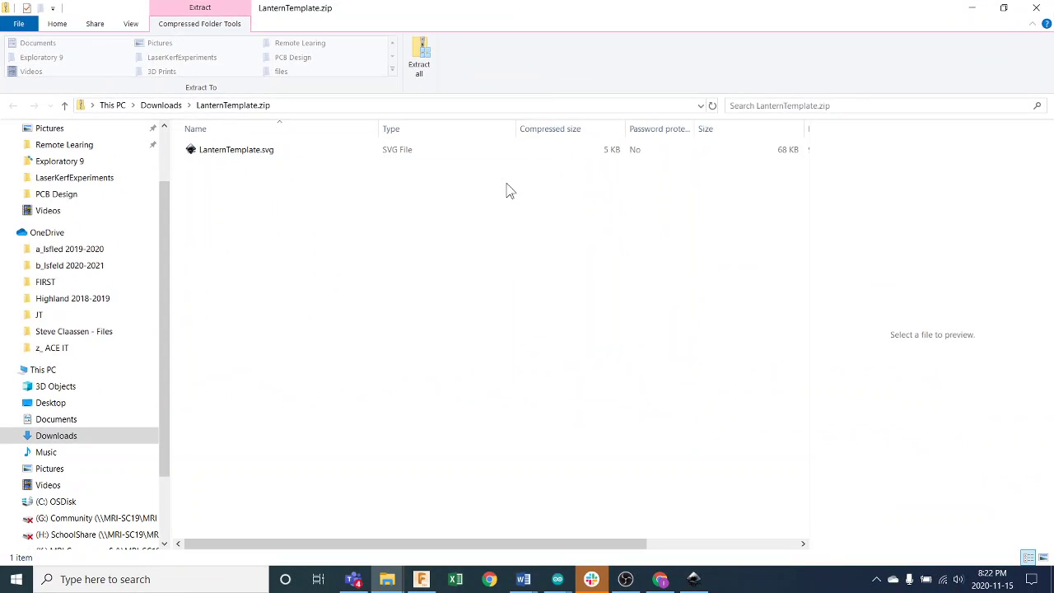
- Copy LanternTemplate.svg from the zip archive and go to the Documents folder
{"action": "right_click", "coordinate": [237, 159]}
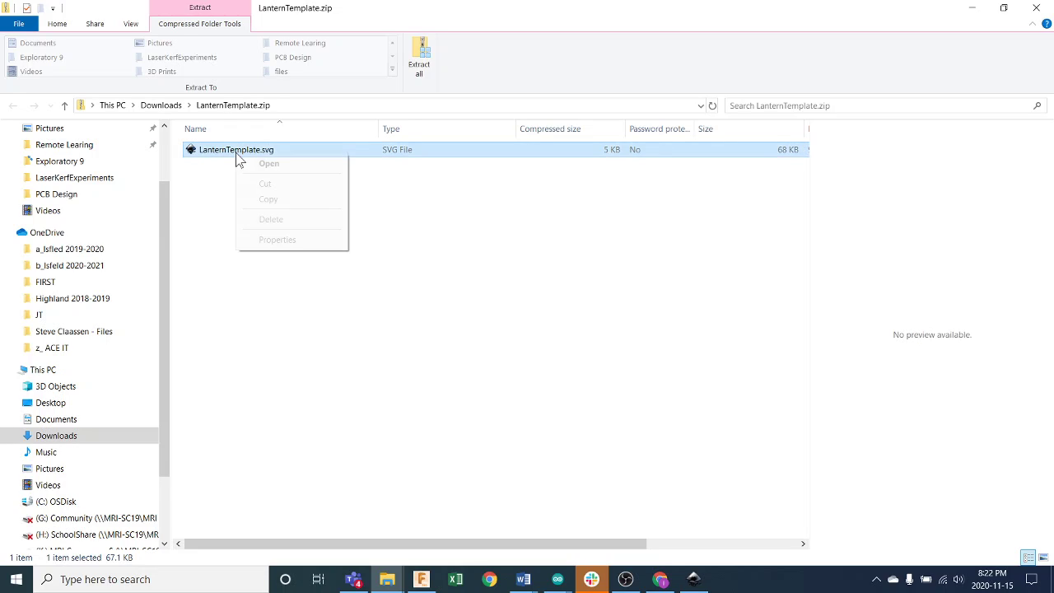
{"action": "left_click", "coordinate": [277, 201]}
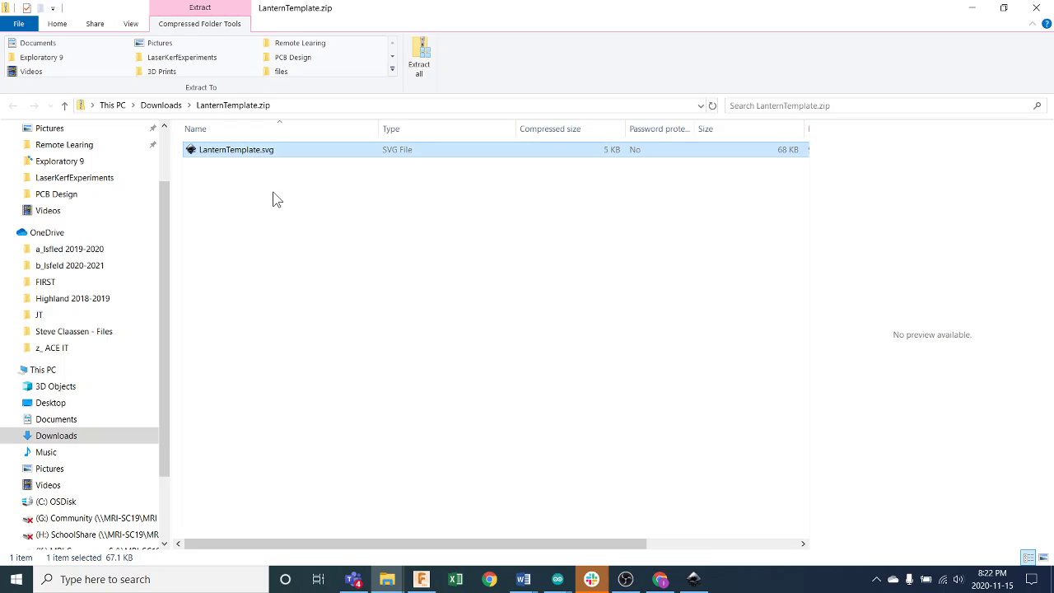
{"action": "left_click_drag", "start_coordinate": [160, 273], "coordinate": [161, 202]}
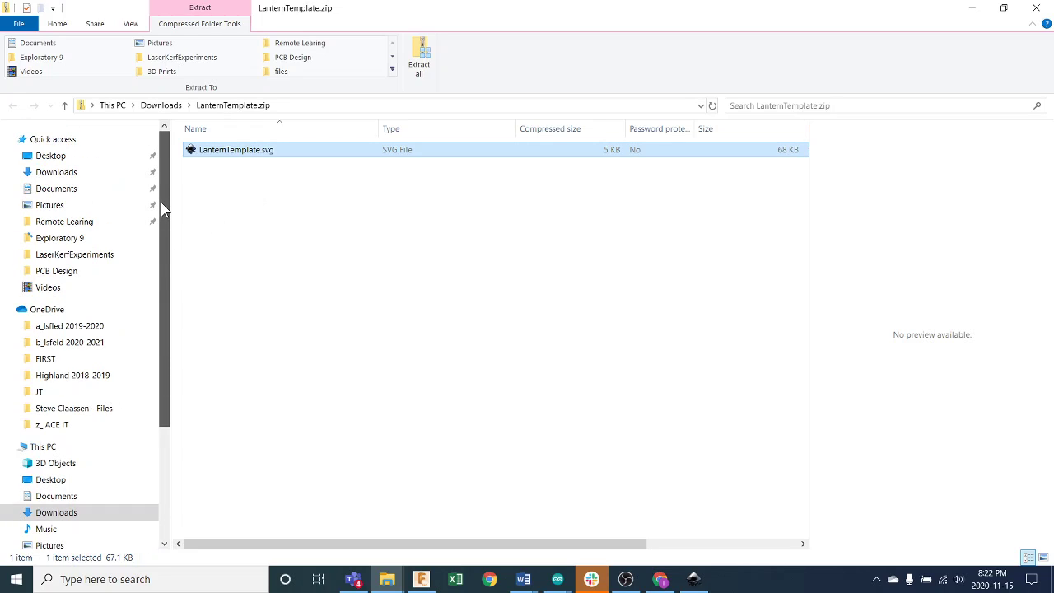
{"action": "left_click", "coordinate": [74, 192]}
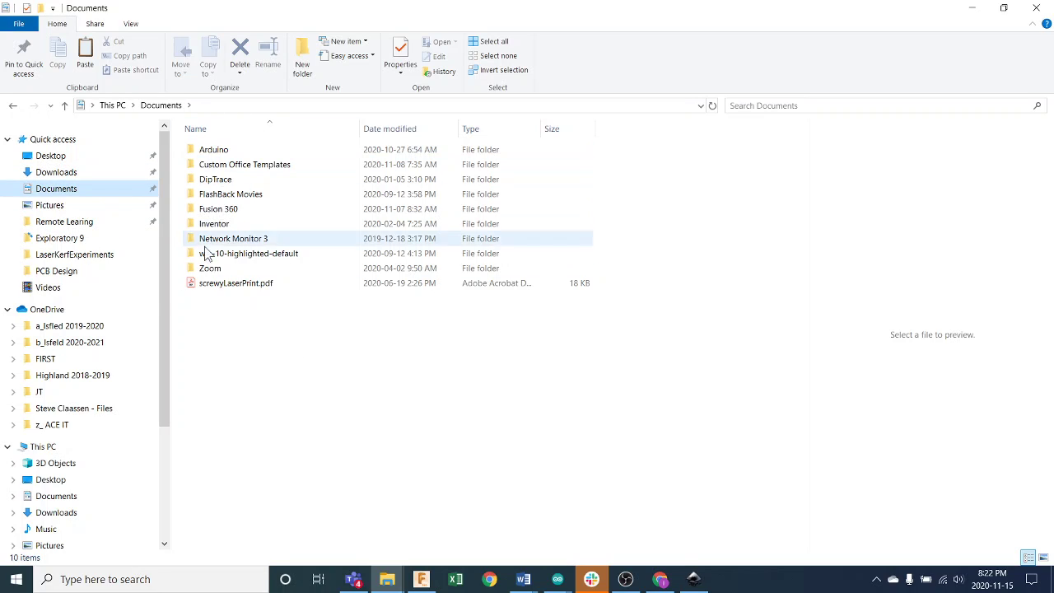
- Create a new folder in Documents and name it Explore 8
{"action": "right_click", "coordinate": [301, 336]}
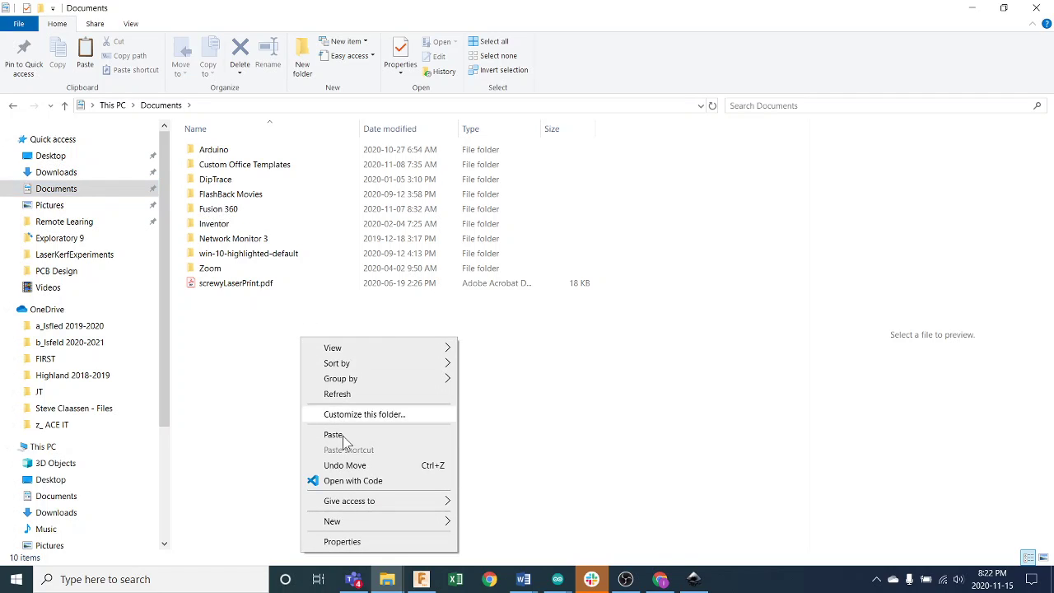
{"action": "mouse_move", "coordinate": [367, 518]}
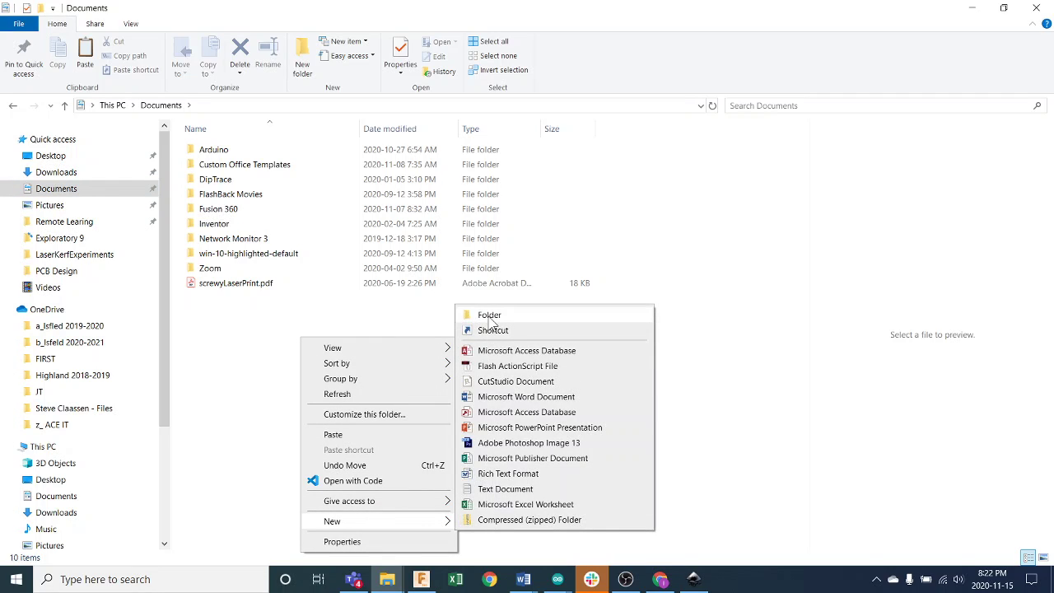
{"action": "left_click", "coordinate": [309, 318]}
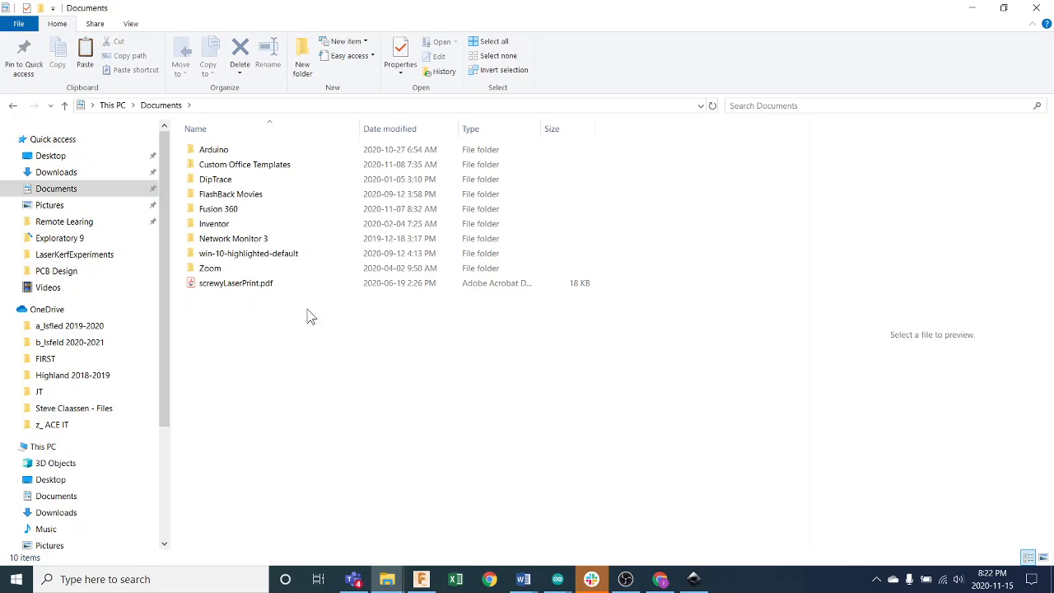
{"action": "left_click", "coordinate": [303, 69]}
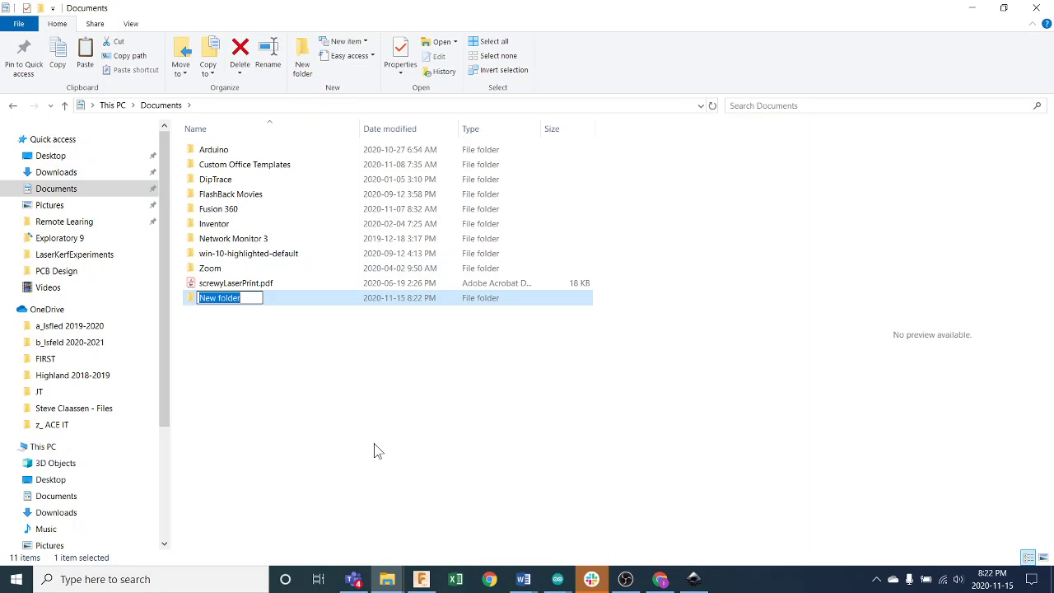
{"action": "type", "text": "F"}
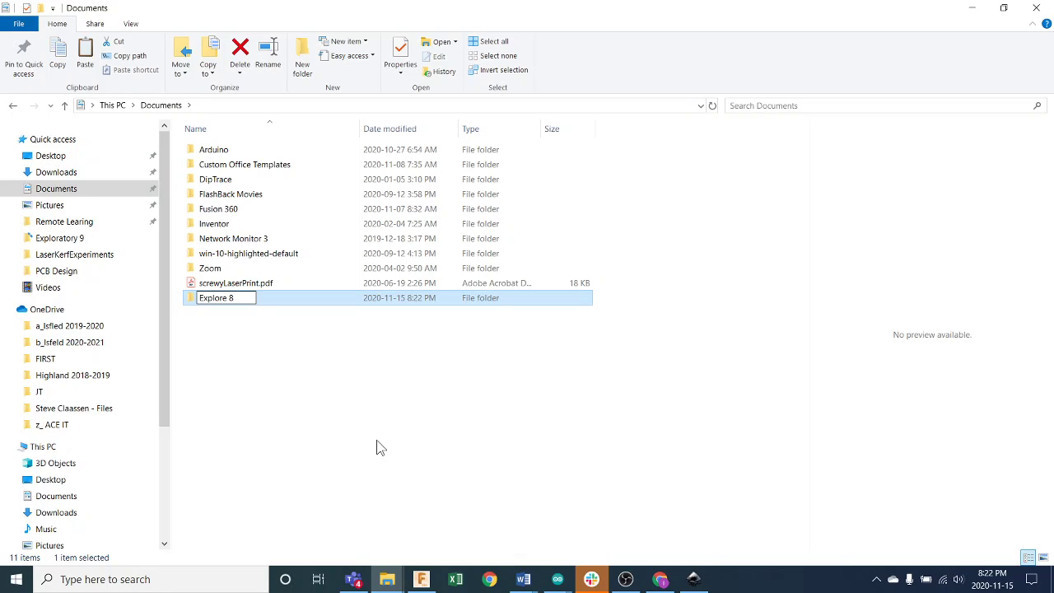
{"action": "left_click", "coordinate": [377, 447]}
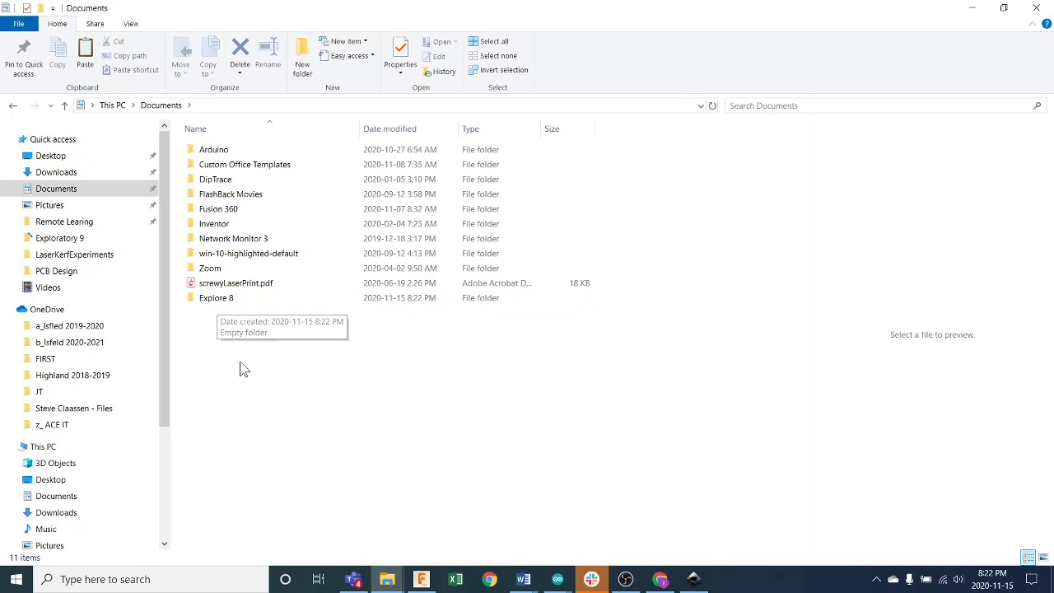
{"action": "left_click", "coordinate": [224, 300]}
{"action": "left_click", "coordinate": [221, 299]}
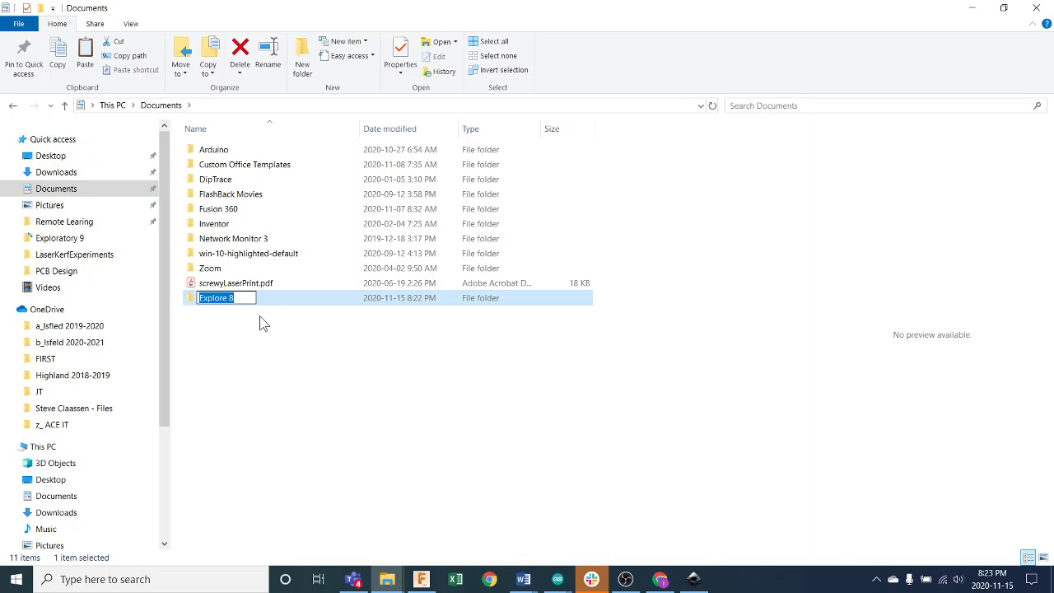
{"action": "left_click", "coordinate": [229, 370]}
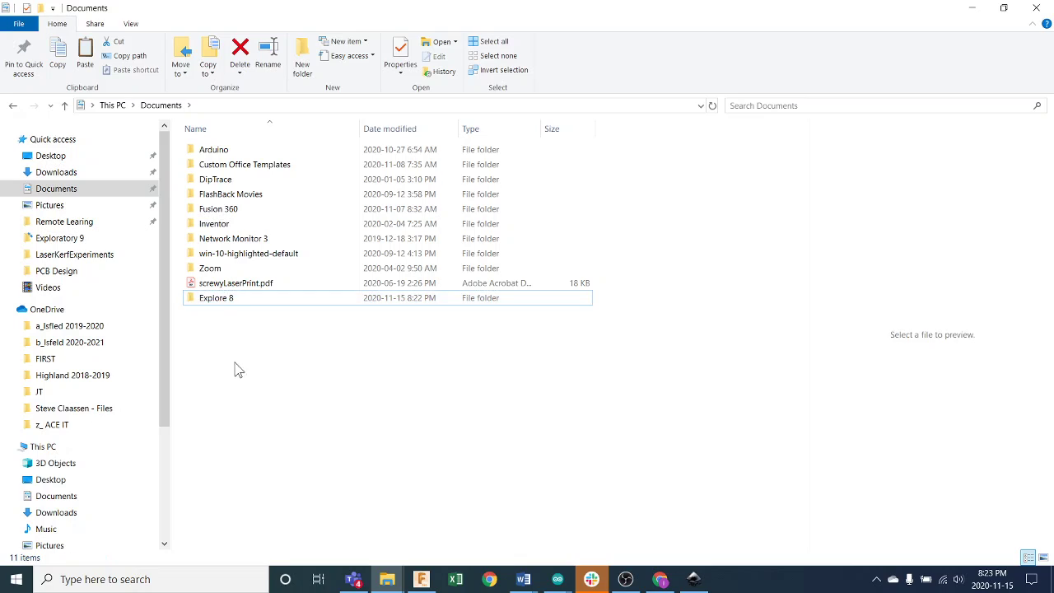
{"action": "right_click", "coordinate": [229, 305]}
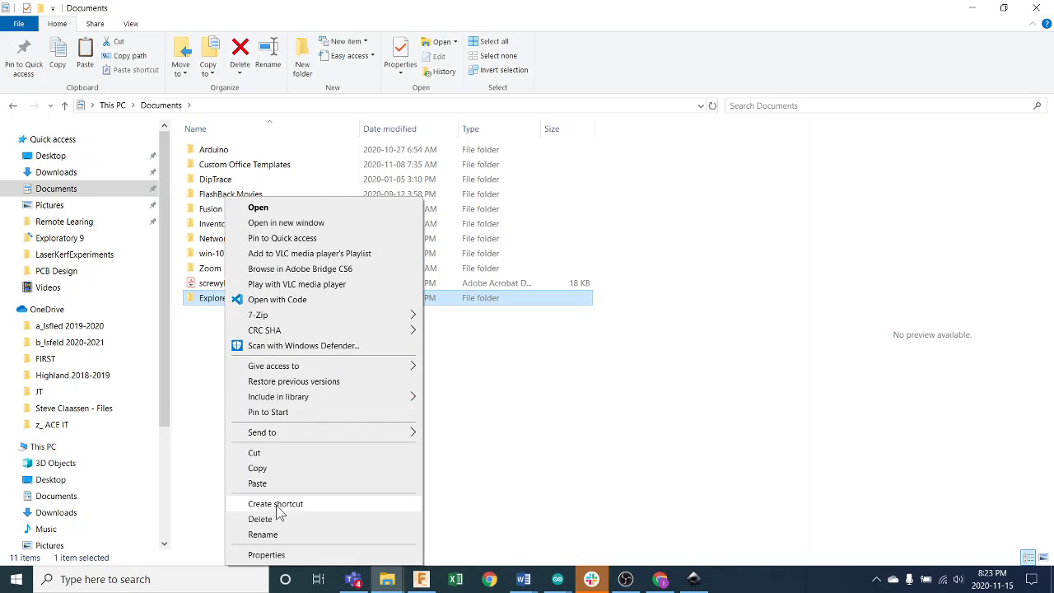
{"action": "left_click", "coordinate": [485, 459]}
{"action": "left_click", "coordinate": [486, 458]}
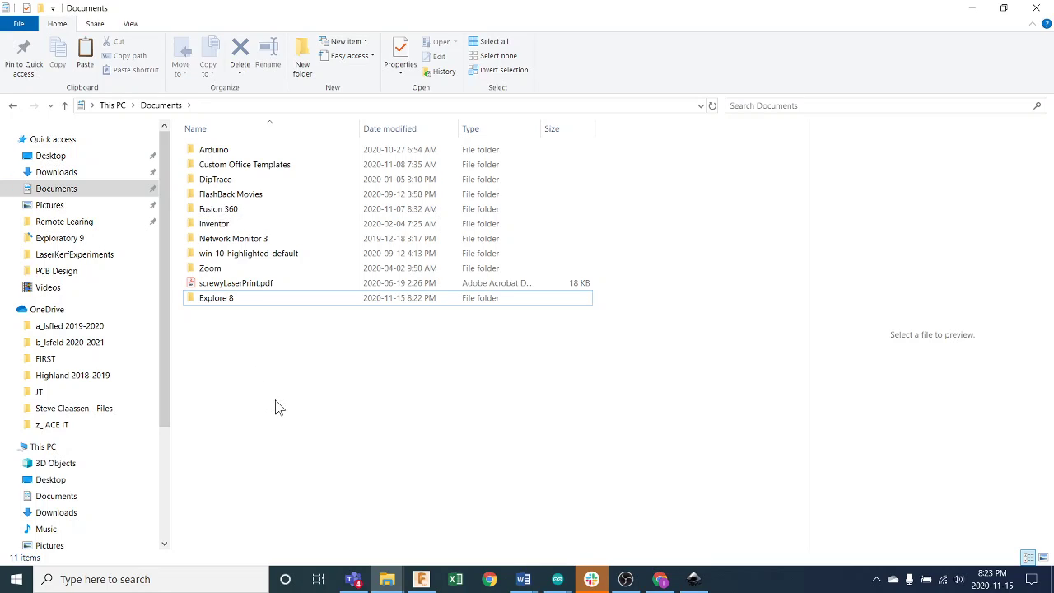
- Open the Explore 8 folder and paste the copied LanternTemplate.svg into it
{"action": "double_click", "coordinate": [231, 300]}
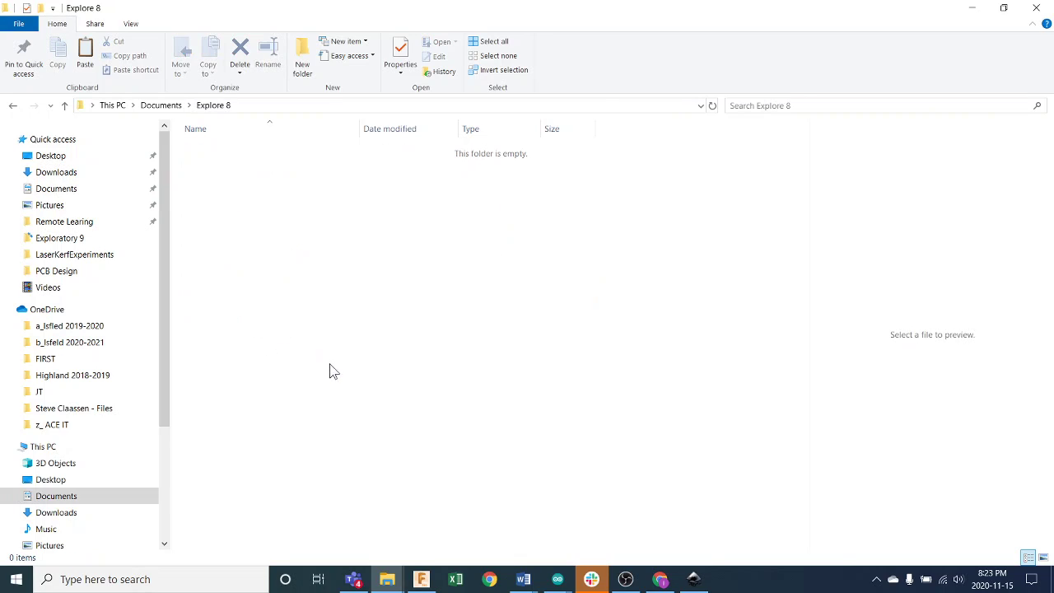
{"action": "right_click", "coordinate": [285, 222]}
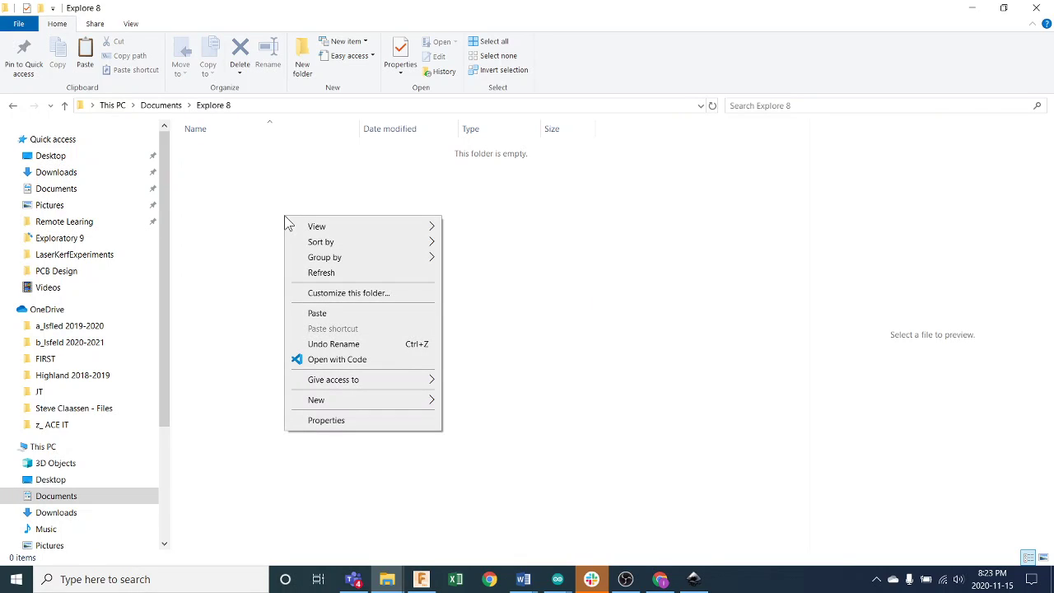
{"action": "left_click", "coordinate": [332, 312]}
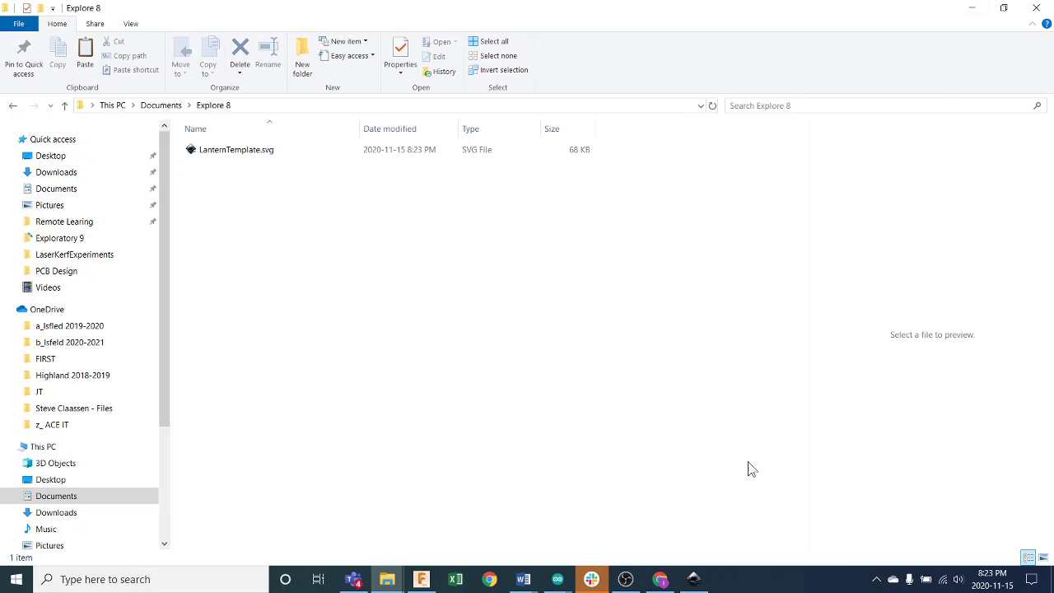
- Switch to Inkscape and open LanternTemplate.svg from the Explore 8 folder in Documents
{"action": "left_click", "coordinate": [694, 580]}
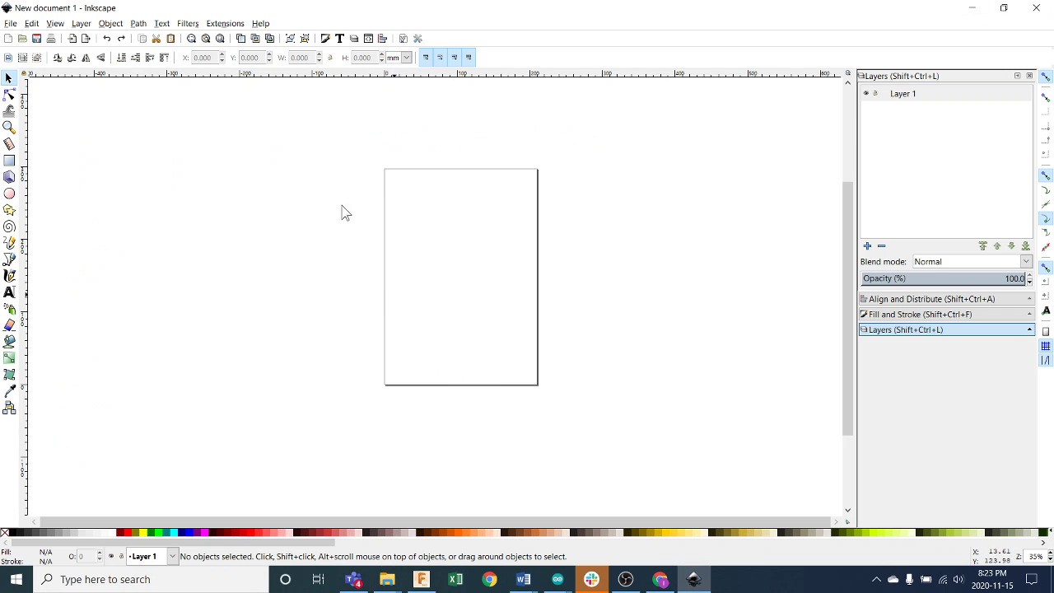
{"action": "left_click", "coordinate": [11, 24]}
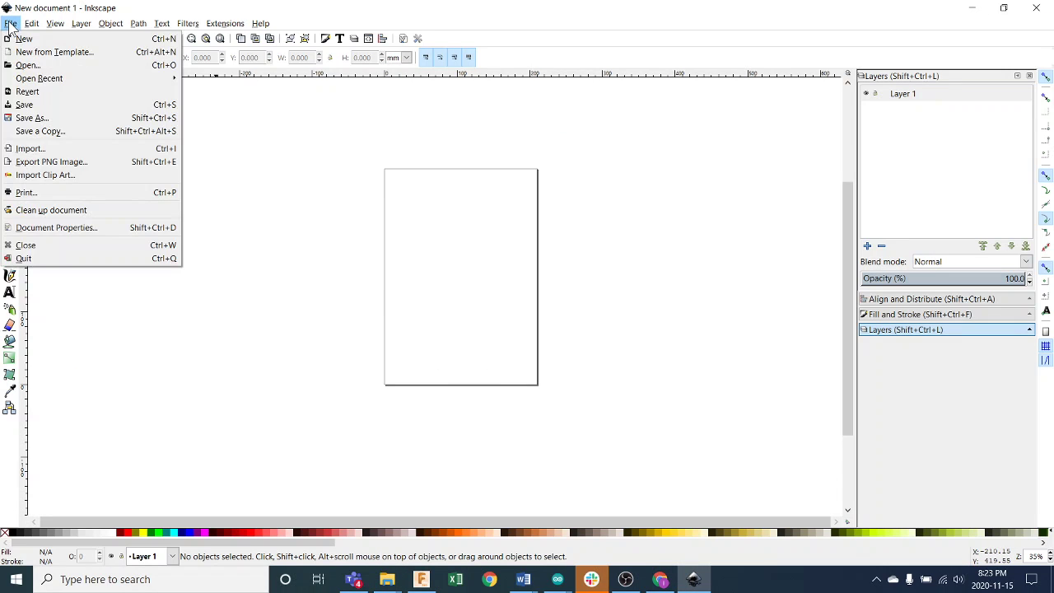
{"action": "left_click", "coordinate": [26, 65]}
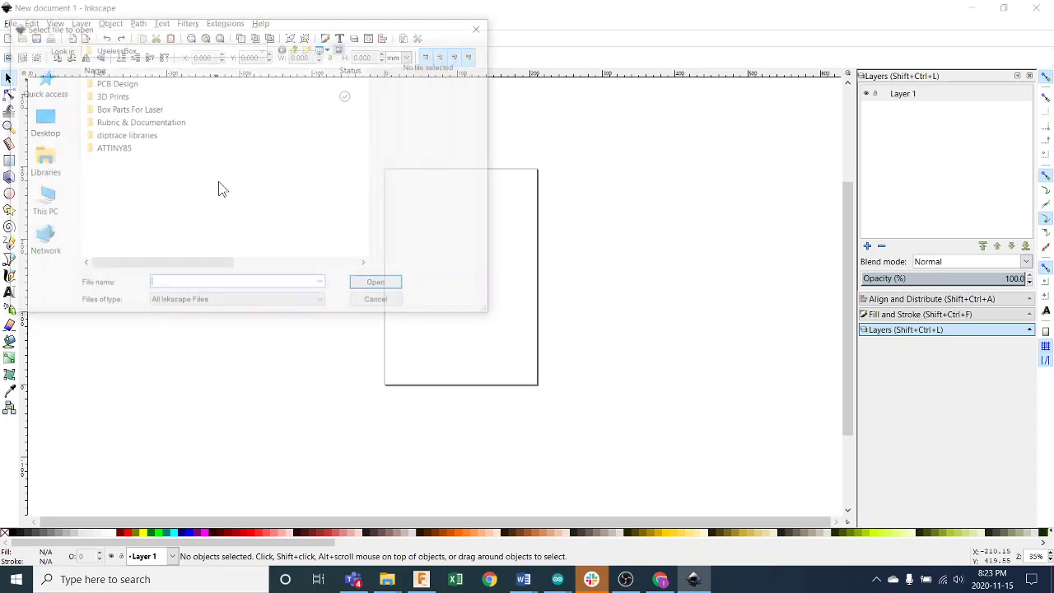
{"action": "left_click", "coordinate": [262, 49]}
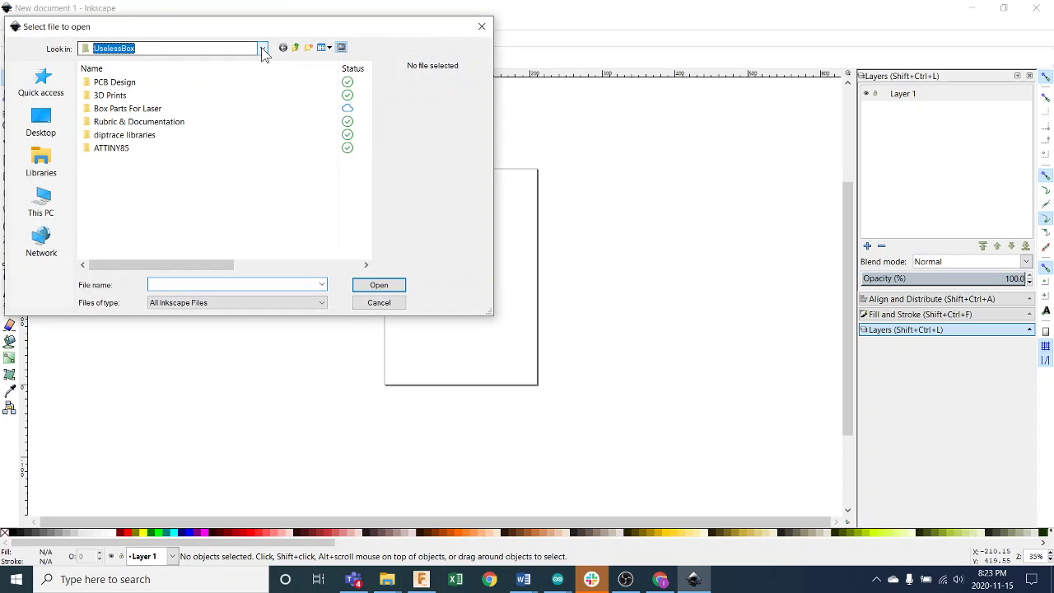
{"action": "left_click", "coordinate": [232, 48]}
{"action": "left_click", "coordinate": [261, 48]}
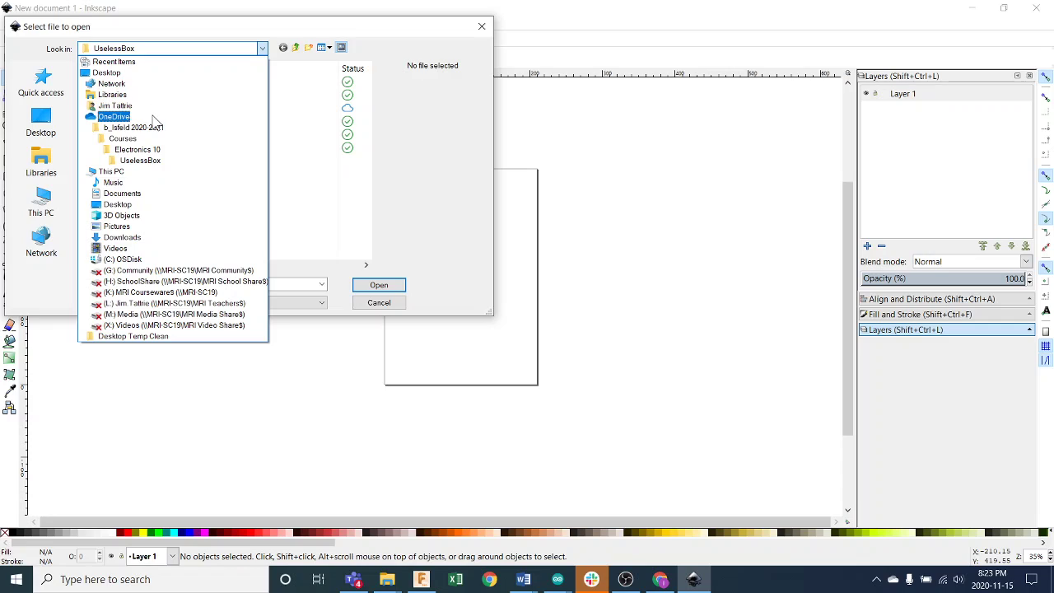
{"action": "left_click", "coordinate": [156, 195]}
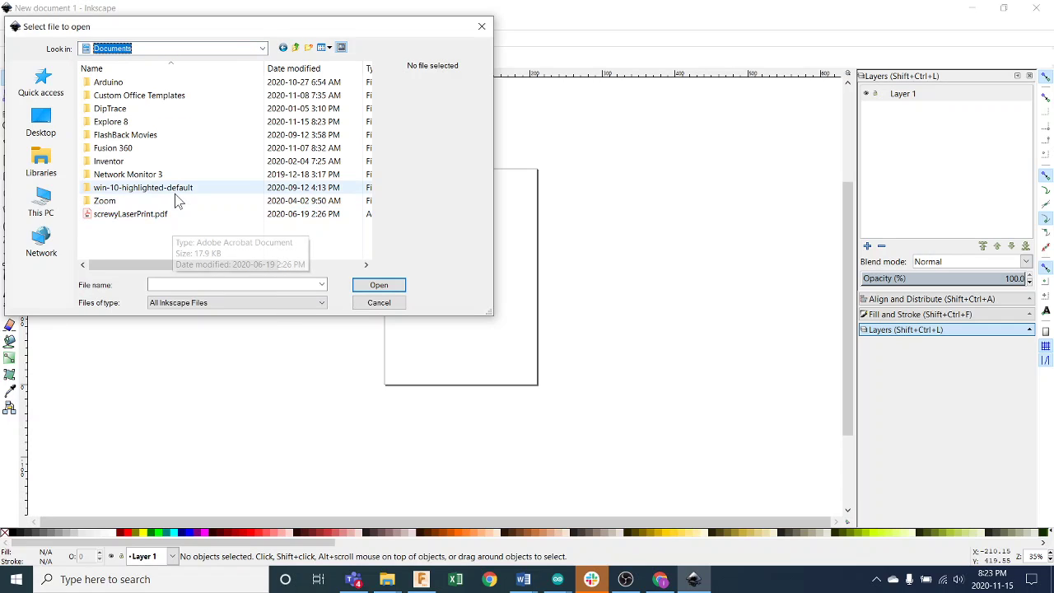
{"action": "double_click", "coordinate": [156, 123]}
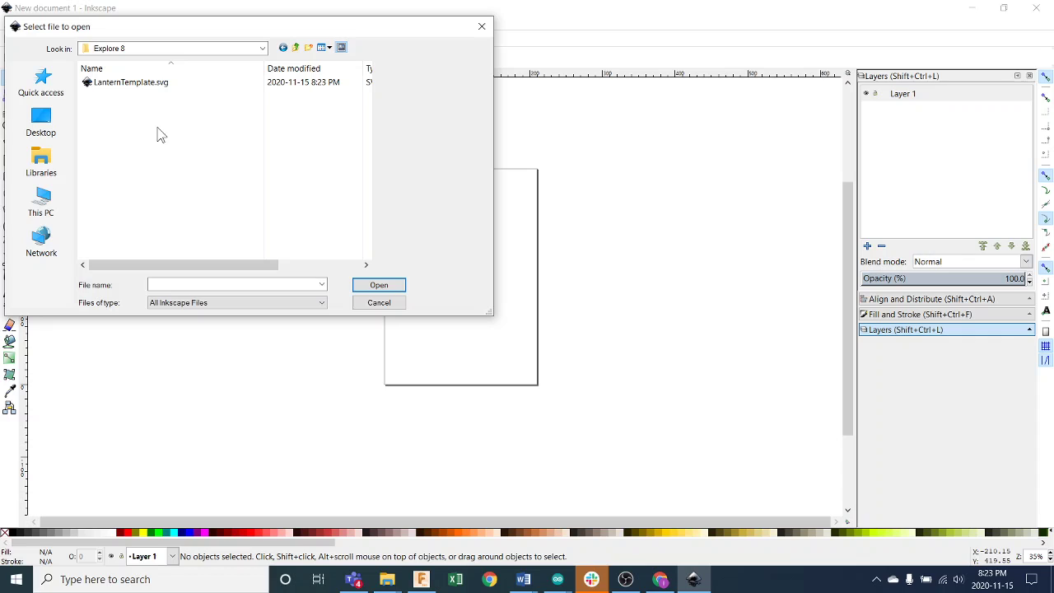
{"action": "double_click", "coordinate": [146, 84]}
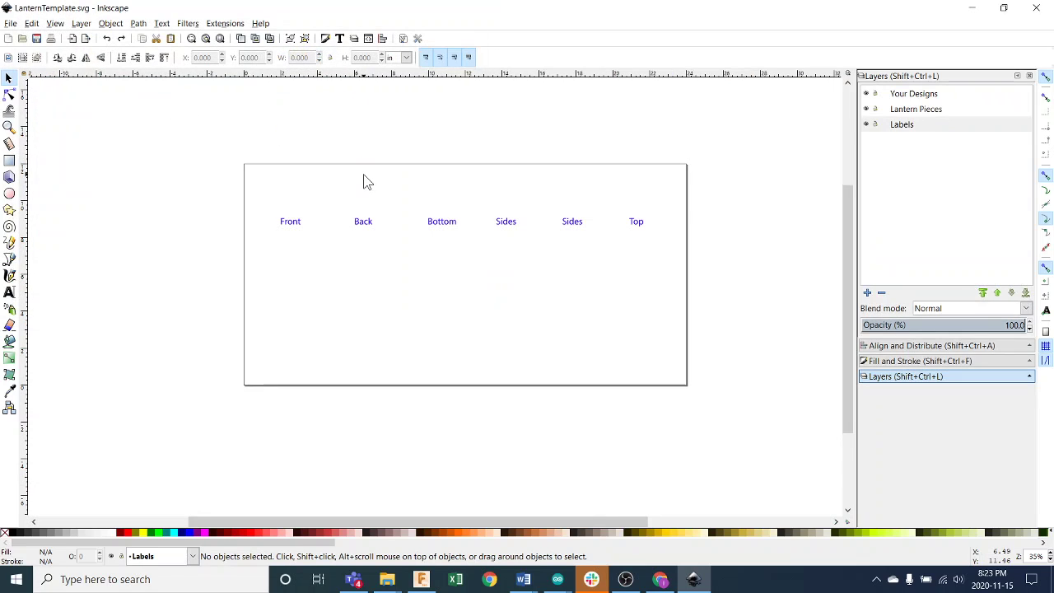
- Examine the outlines of the Front, Back, Bottom and Sides lantern pieces up close, along with the overall template layout
{"action": "scroll", "coordinate": [505, 283], "scroll_direction": "up", "scroll_amount": 2, "text": "ctrl"}
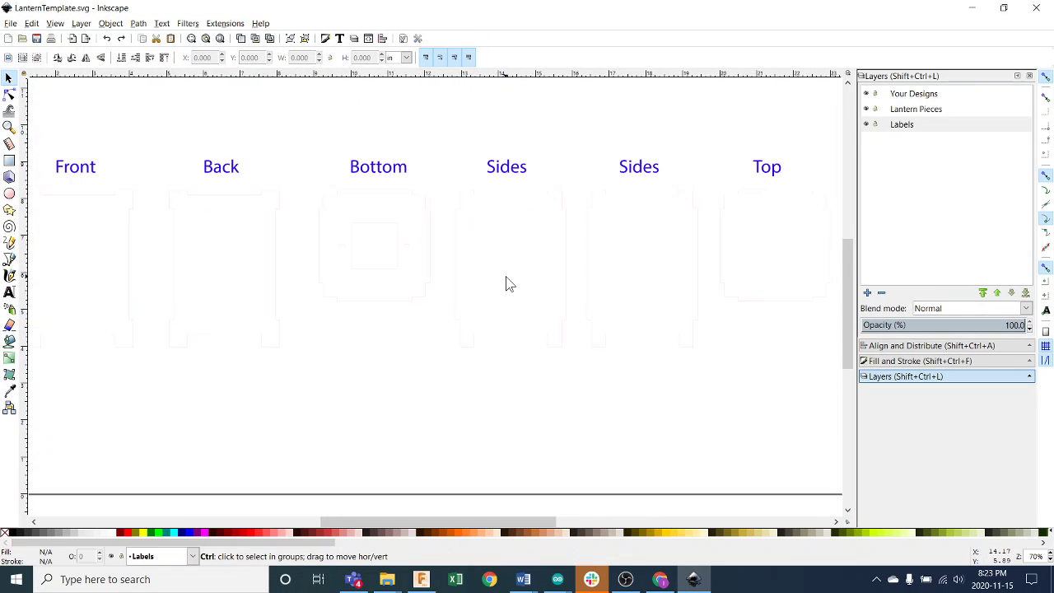
{"action": "scroll", "coordinate": [506, 283], "scroll_direction": "down", "scroll_amount": 1, "text": "ctrl"}
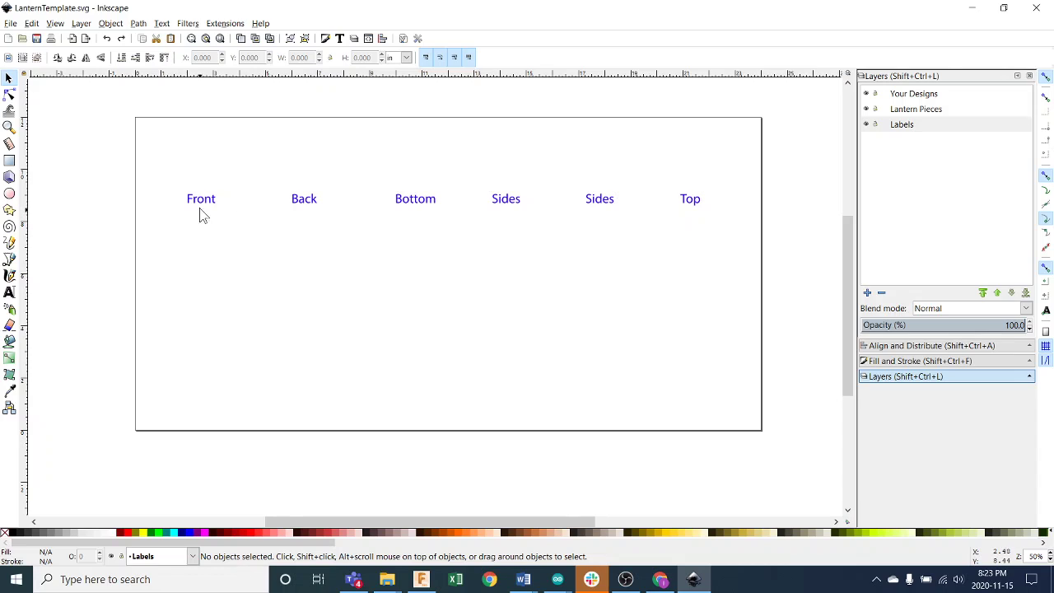
{"action": "scroll", "coordinate": [199, 214], "scroll_direction": "up", "scroll_amount": 4}
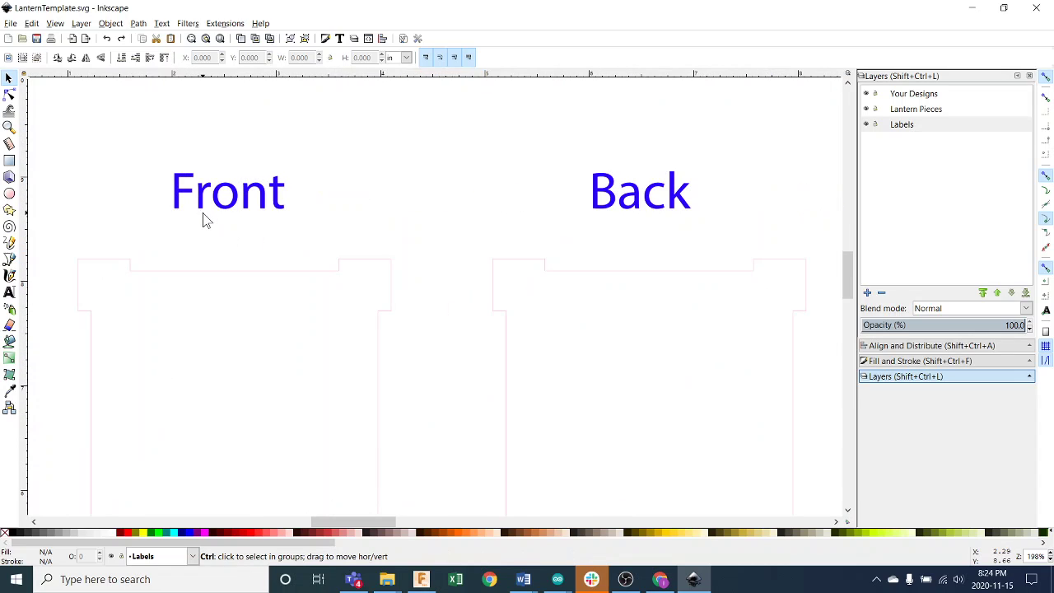
{"action": "scroll", "coordinate": [206, 221], "scroll_direction": "up", "scroll_amount": 2}
{"action": "left_click_drag", "start_coordinate": [370, 349], "coordinate": [519, 182]}
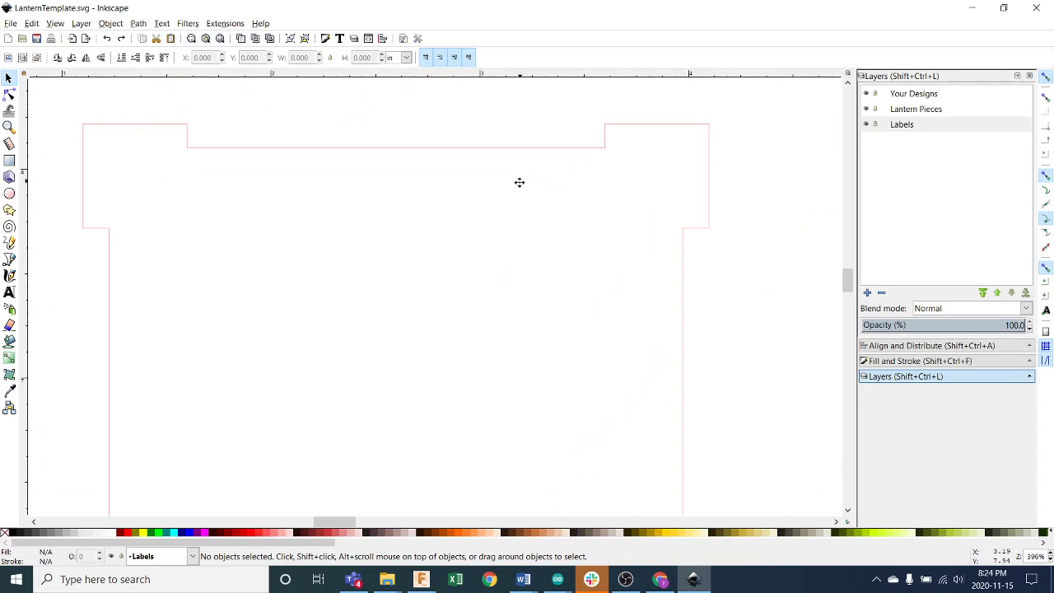
{"action": "scroll", "coordinate": [519, 185], "scroll_direction": "down", "scroll_amount": 3}
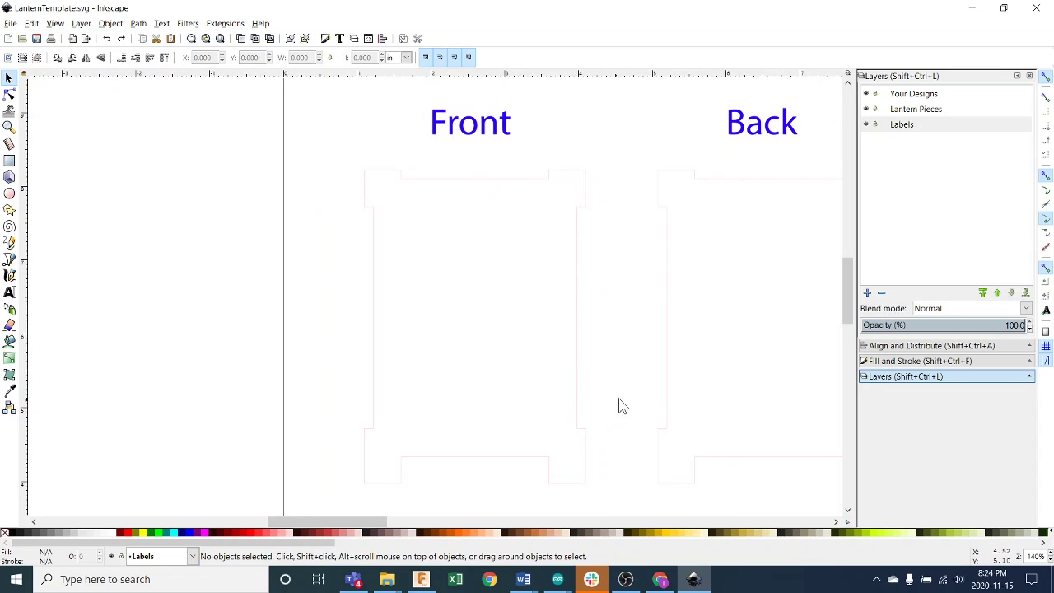
{"action": "left_click_drag", "start_coordinate": [619, 399], "coordinate": [352, 360]}
{"action": "scroll", "coordinate": [515, 348], "scroll_direction": "up", "scroll_amount": 1}
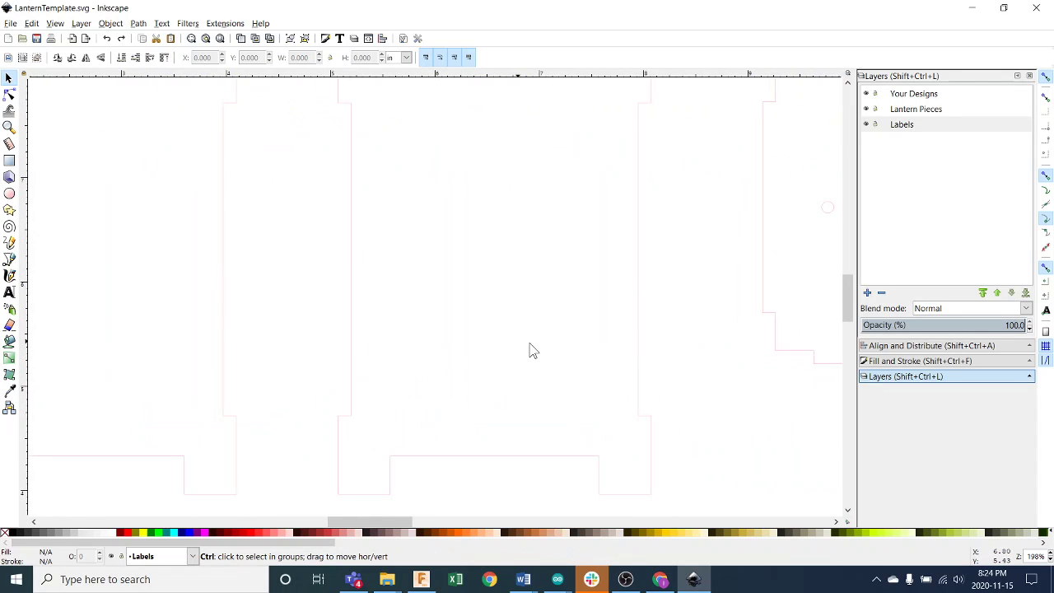
{"action": "scroll", "coordinate": [609, 344], "scroll_direction": "down", "scroll_amount": 1}
{"action": "left_click_drag", "start_coordinate": [625, 334], "coordinate": [362, 354]}
{"action": "scroll", "coordinate": [428, 354], "scroll_direction": "up", "scroll_amount": 1}
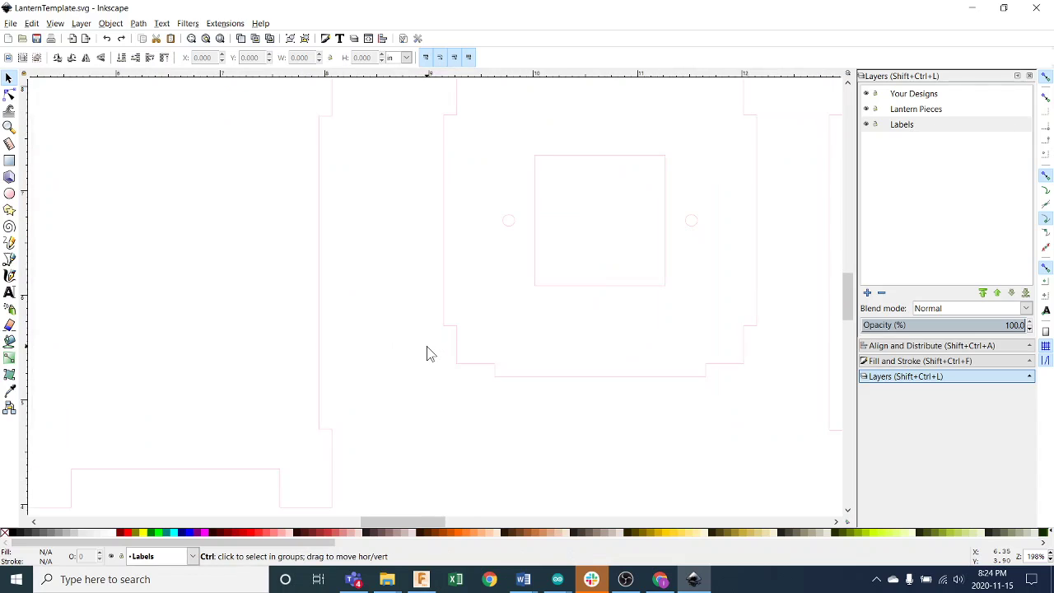
{"action": "scroll", "coordinate": [427, 354], "scroll_direction": "down", "scroll_amount": 1}
{"action": "scroll", "coordinate": [545, 355], "scroll_direction": "up", "scroll_amount": 1}
{"action": "scroll", "coordinate": [411, 351], "scroll_direction": "right", "scroll_amount": 3}
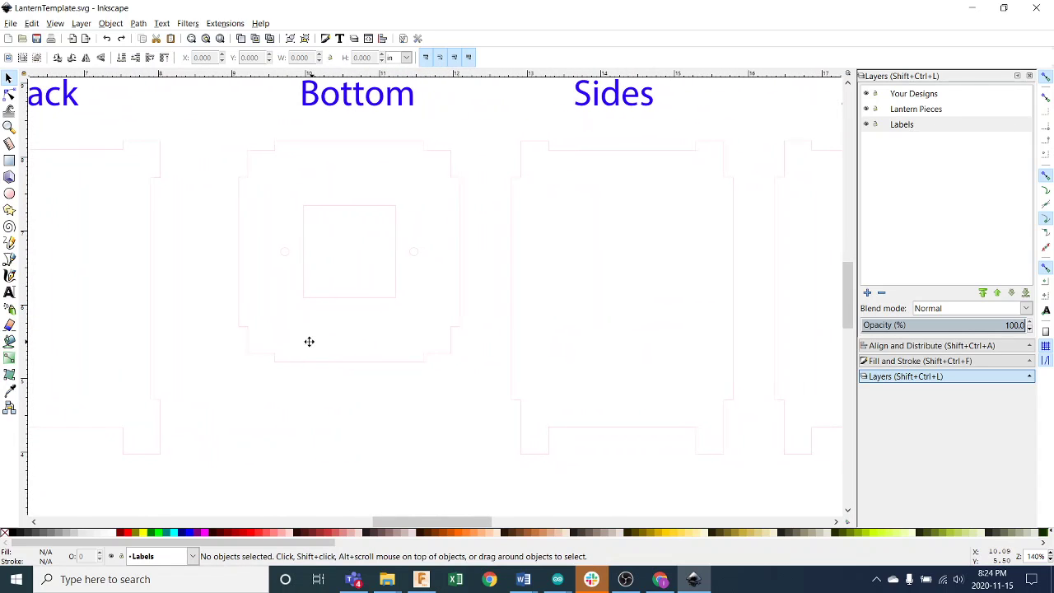
{"action": "scroll", "coordinate": [357, 335], "scroll_direction": "down", "scroll_amount": 2}
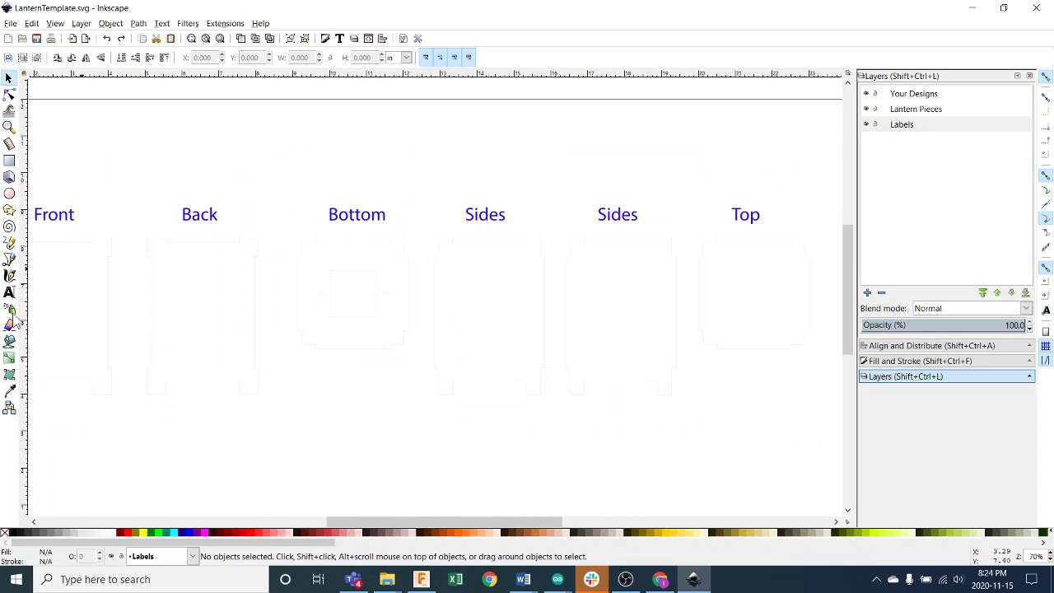
{"action": "left_click_drag", "start_coordinate": [162, 338], "coordinate": [235, 335]}
{"action": "scroll", "coordinate": [239, 335], "scroll_direction": "down", "scroll_amount": 1}
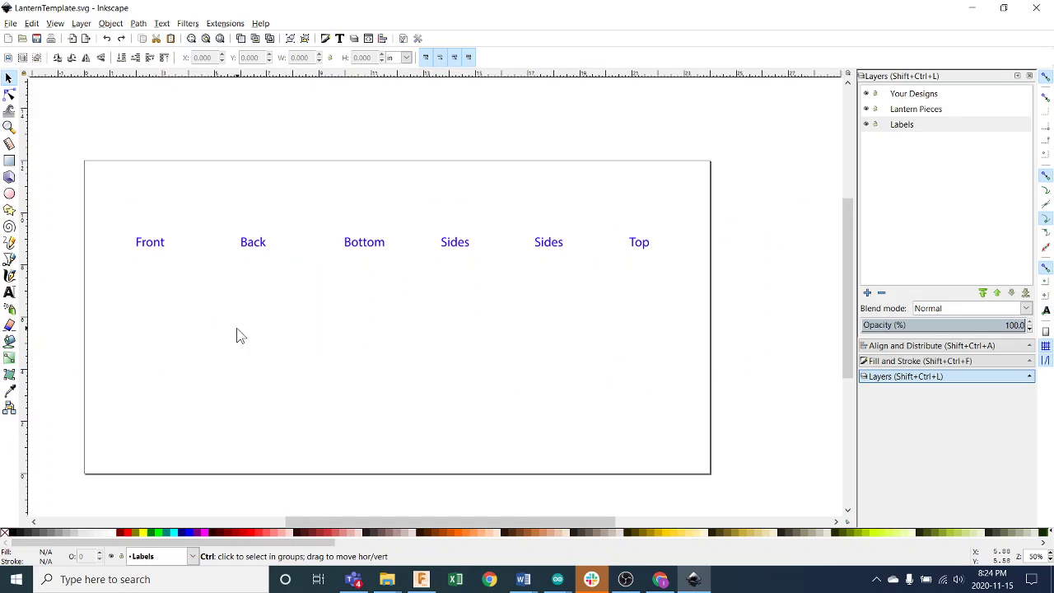
- Close the docked Fill and Stroke and Align and Distribute dialogs, leaving only the Layers dialog open
{"action": "scroll", "coordinate": [306, 332], "scroll_direction": "up", "scroll_amount": 1}
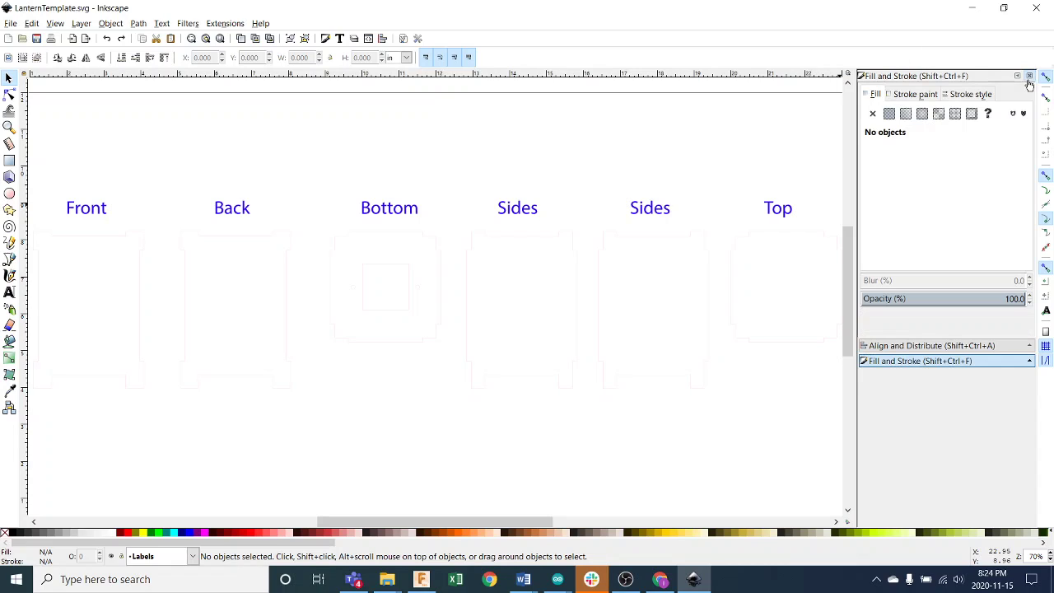
{"action": "left_click", "coordinate": [1028, 76]}
{"action": "left_click", "coordinate": [1028, 76]}
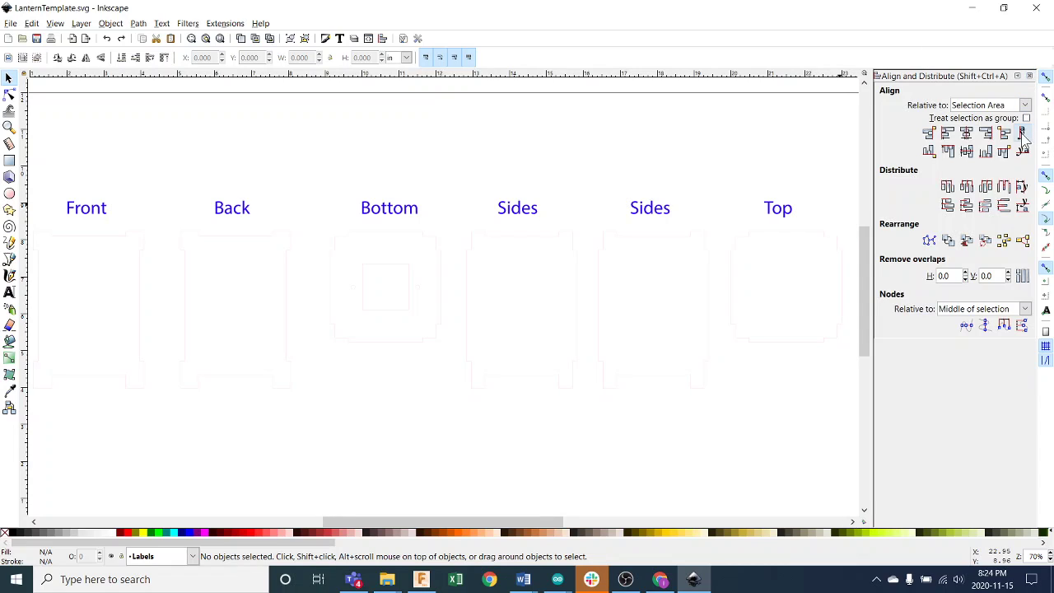
{"action": "left_click", "coordinate": [1028, 76]}
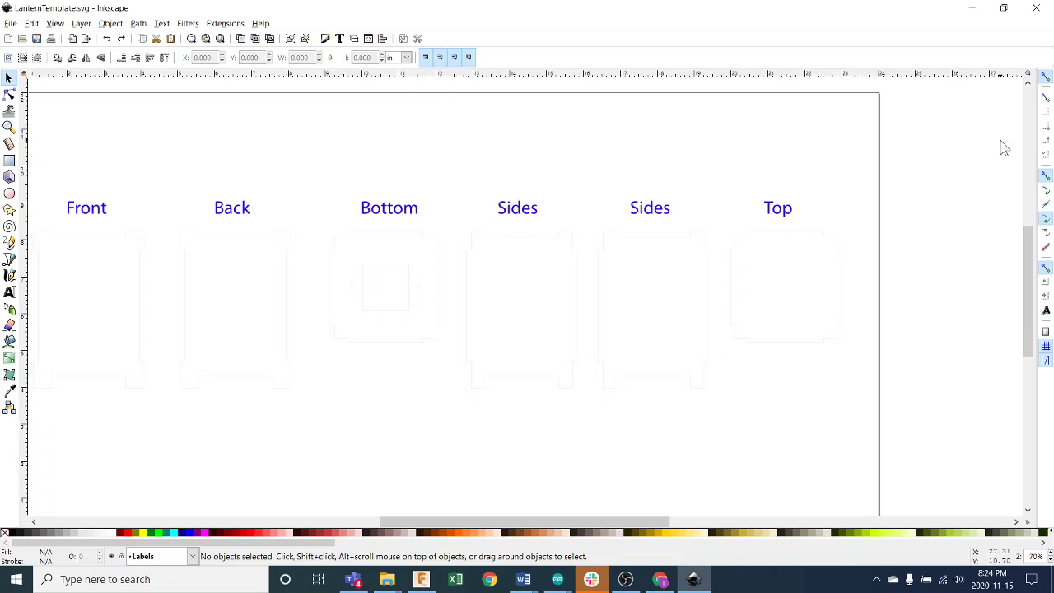
{"action": "scroll", "coordinate": [505, 275], "scroll_direction": "down", "scroll_amount": 1}
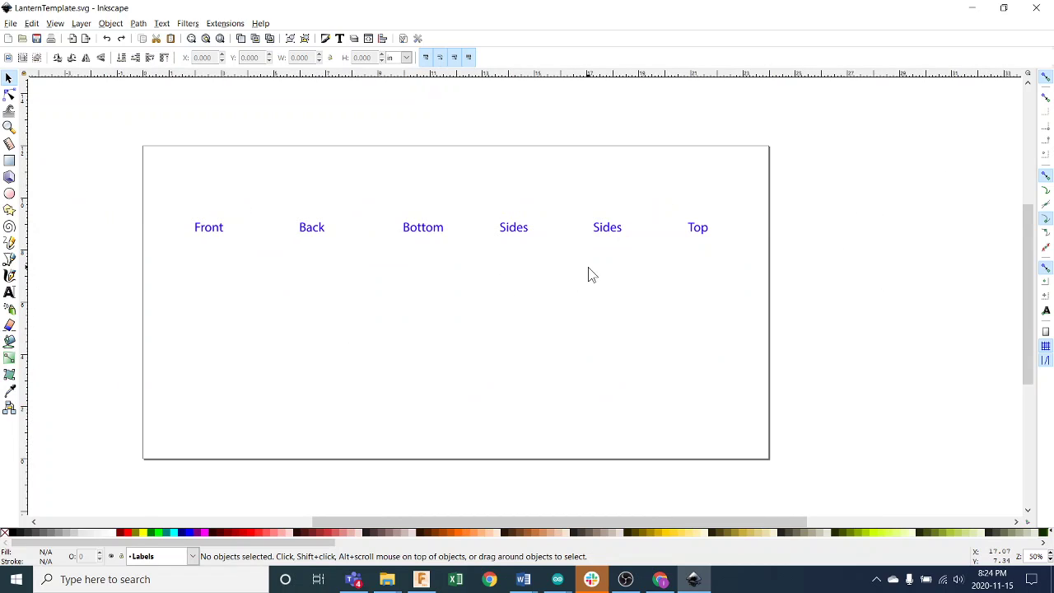
{"action": "left_click", "coordinate": [82, 24]}
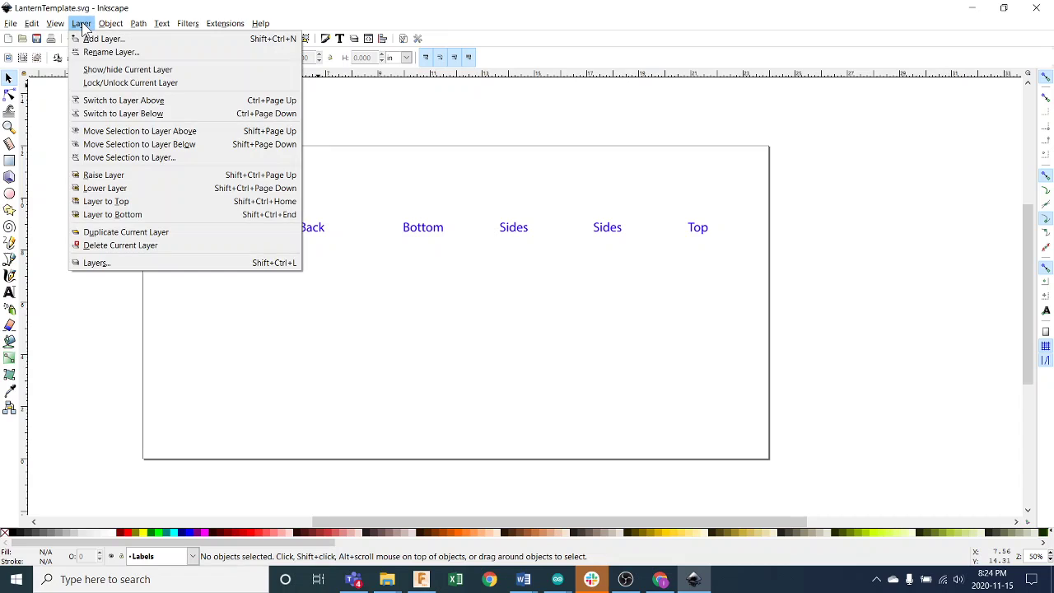
{"action": "left_click", "coordinate": [125, 265]}
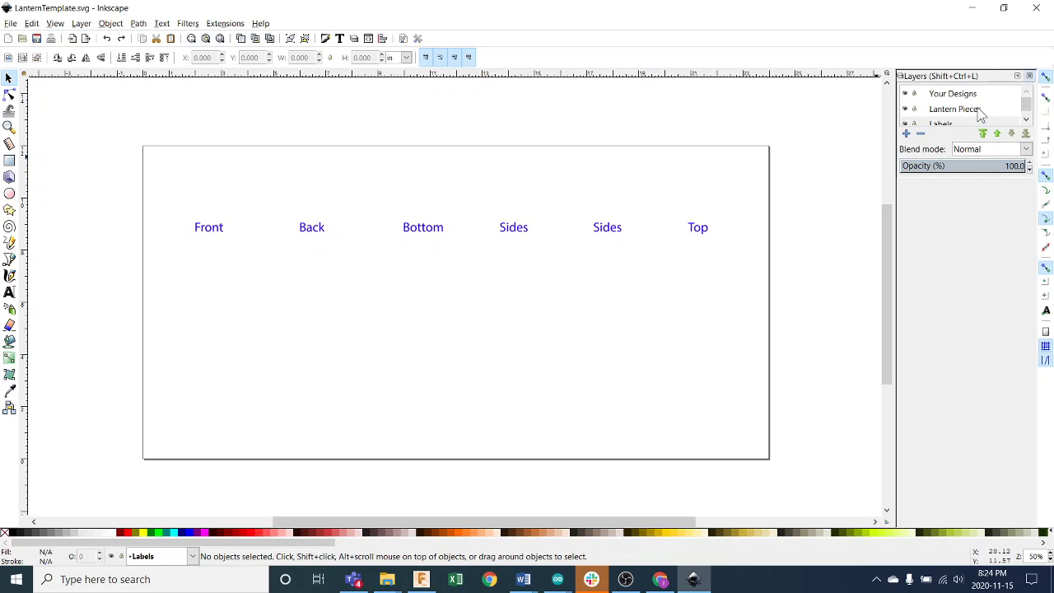
- Lock the Labels layer and the Lantern Pieces layer
{"action": "scroll", "coordinate": [980, 109], "scroll_direction": "down", "scroll_amount": 1}
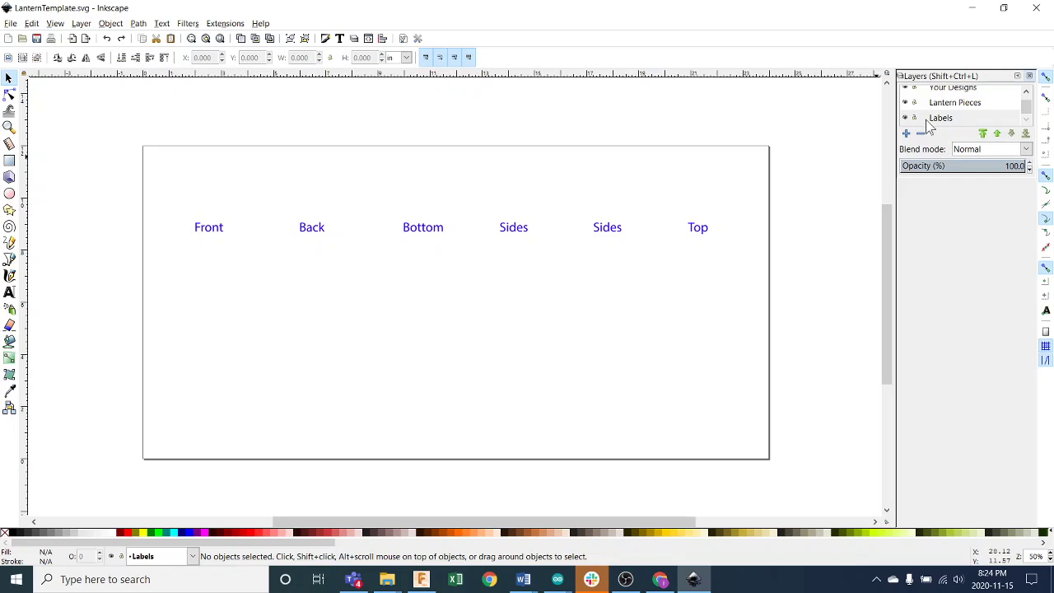
{"action": "scroll", "coordinate": [957, 107], "scroll_direction": "up", "scroll_amount": 1}
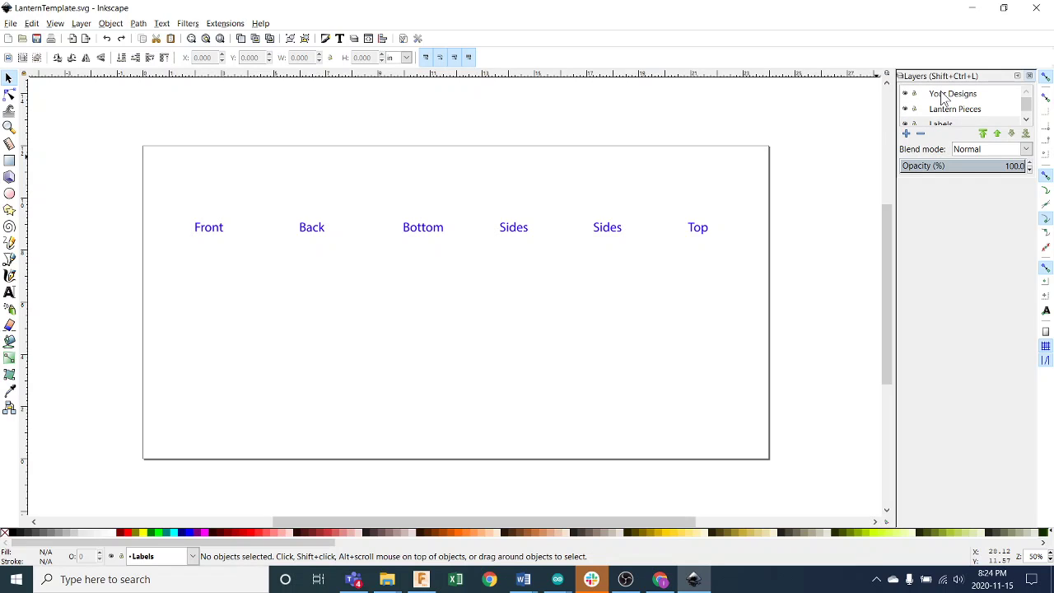
{"action": "scroll", "coordinate": [945, 99], "scroll_direction": "down", "scroll_amount": 1}
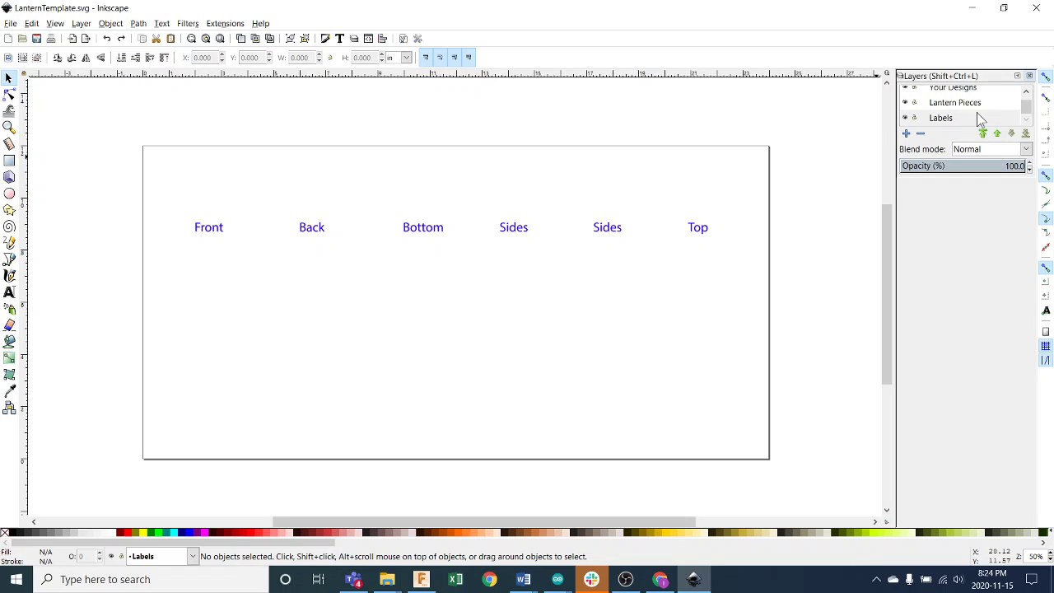
{"action": "left_click", "coordinate": [914, 119]}
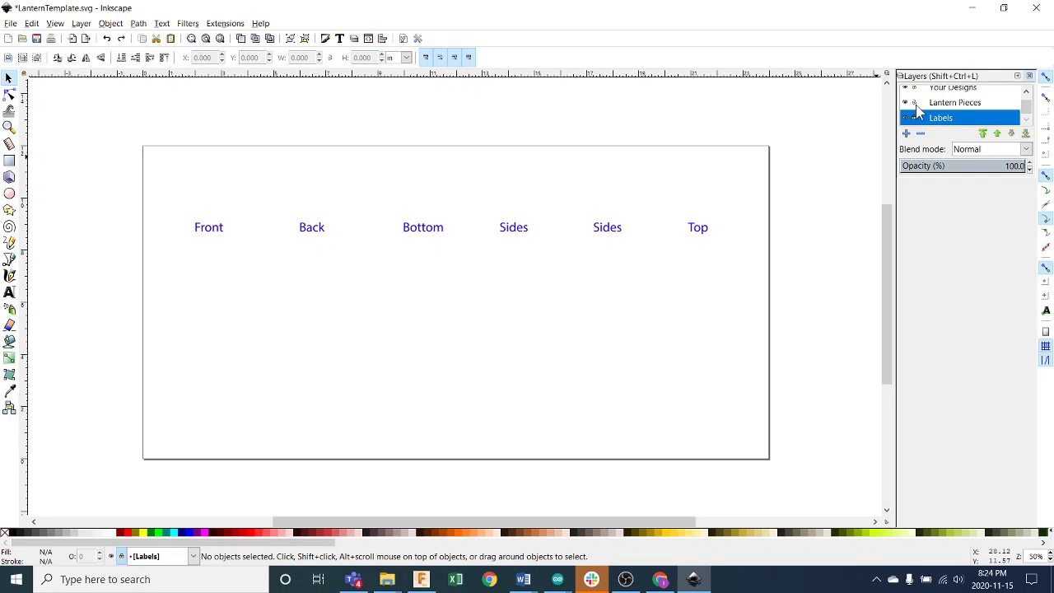
{"action": "left_click", "coordinate": [914, 102]}
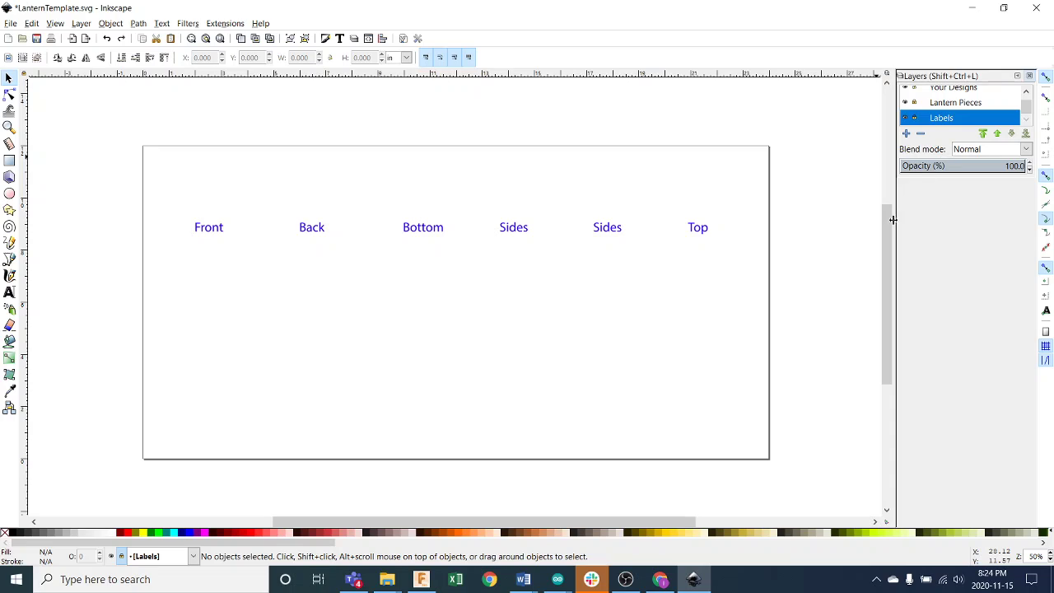
{"action": "mouse_move", "coordinate": [892, 231]}
{"action": "left_mouse_down"}
{"action": "mouse_move", "coordinate": [892, 217]}
{"action": "mouse_move", "coordinate": [894, 236]}
{"action": "left_mouse_up"}
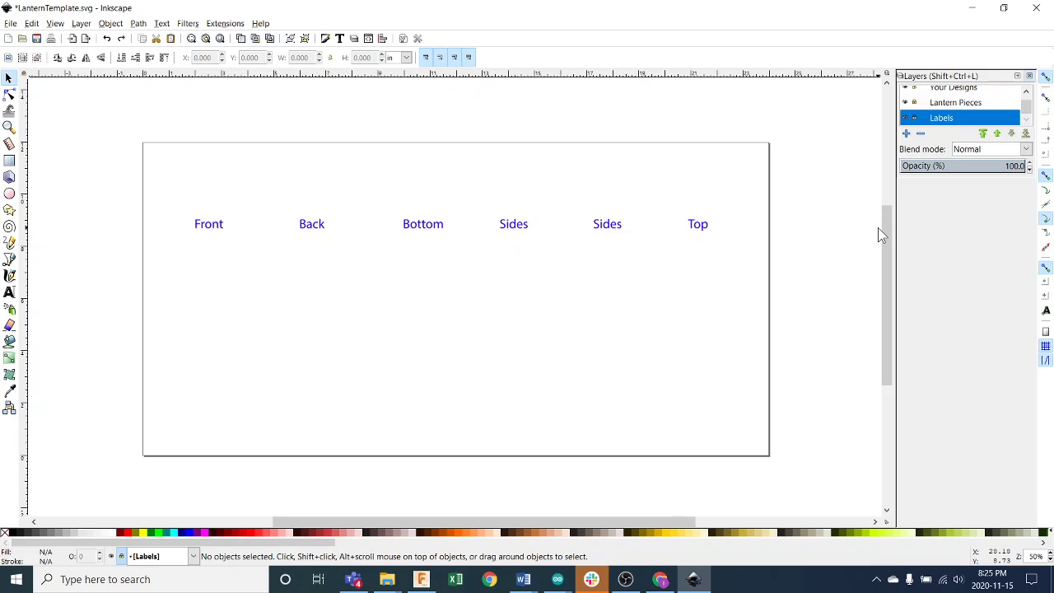
- Try to select a Sides label on the locked layer and examine the lantern piece outlines up close
{"action": "left_click", "coordinate": [606, 233]}
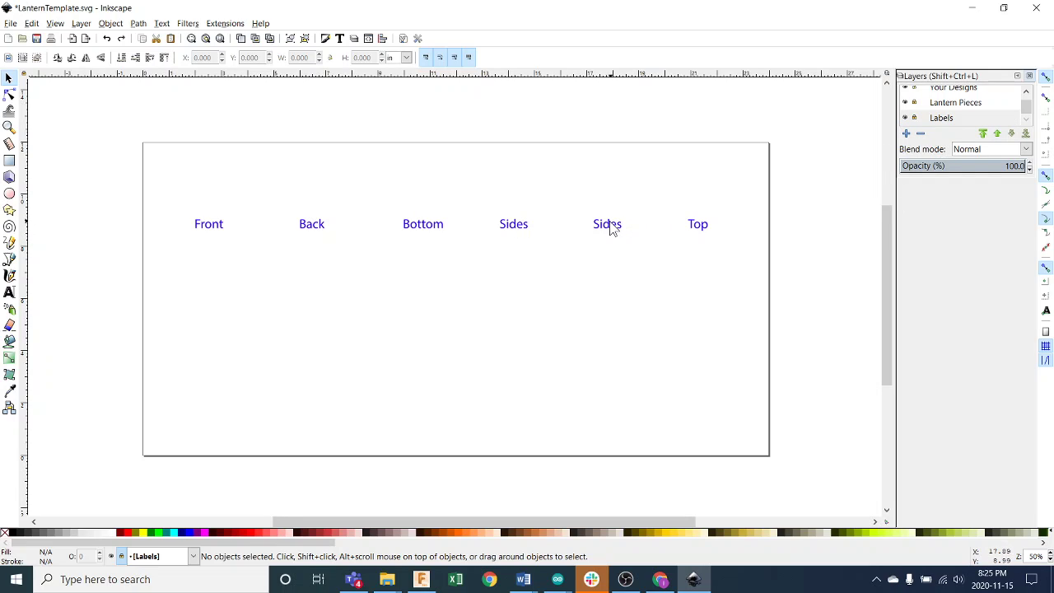
{"action": "scroll", "coordinate": [503, 294], "scroll_direction": "down", "scroll_amount": 2, "text": "ctrl"}
{"action": "scroll", "coordinate": [505, 294], "scroll_direction": "up", "scroll_amount": 3, "text": "ctrl"}
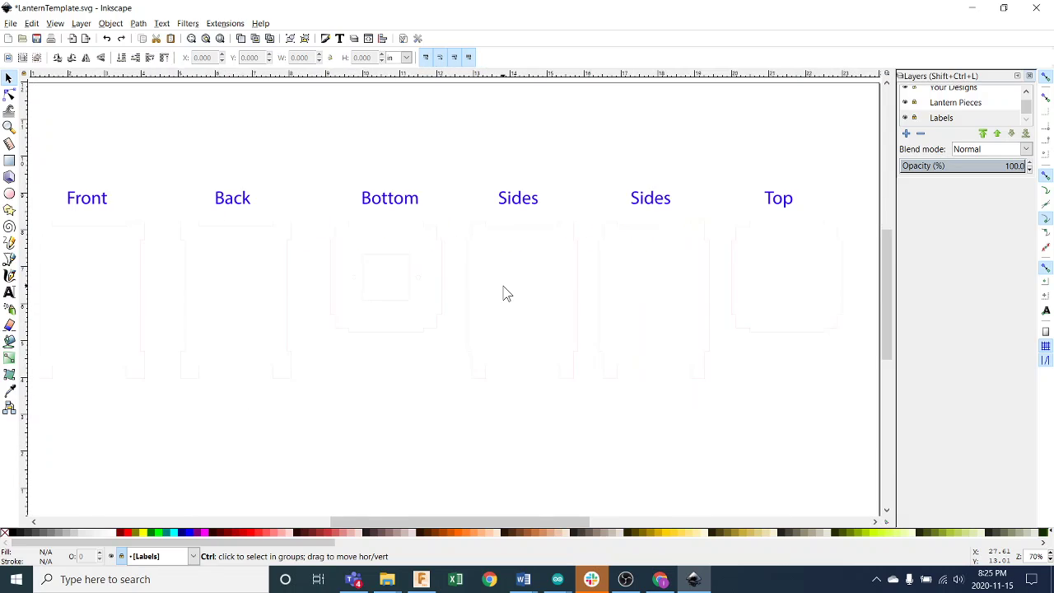
{"action": "scroll", "coordinate": [504, 292], "scroll_direction": "up", "scroll_amount": 2, "text": "ctrl"}
{"action": "scroll", "coordinate": [503, 292], "scroll_direction": "down", "scroll_amount": 2, "text": "ctrl"}
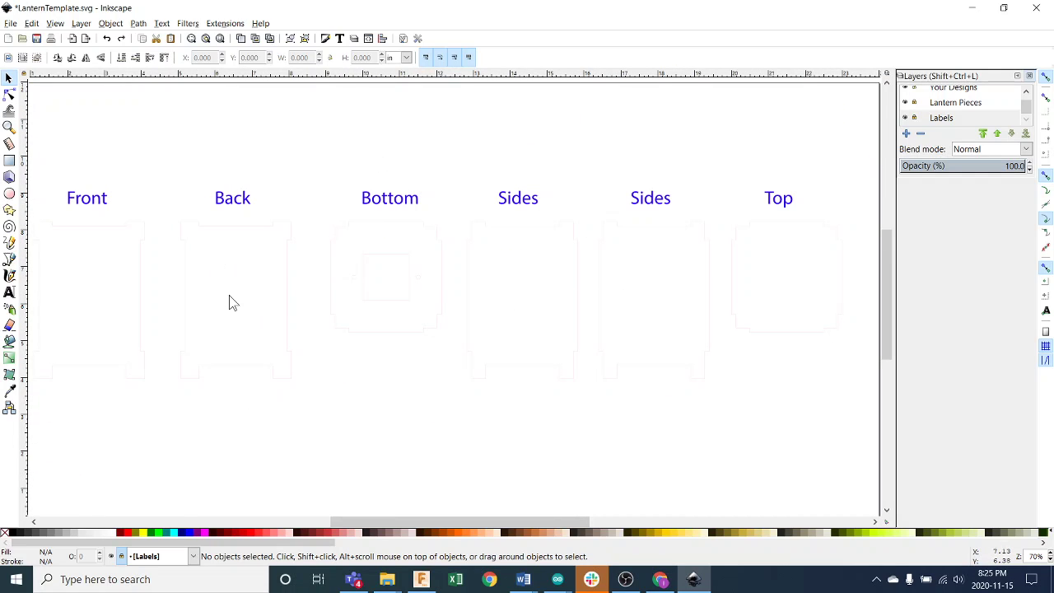
{"action": "scroll", "coordinate": [668, 299], "scroll_direction": "up", "scroll_amount": 1}
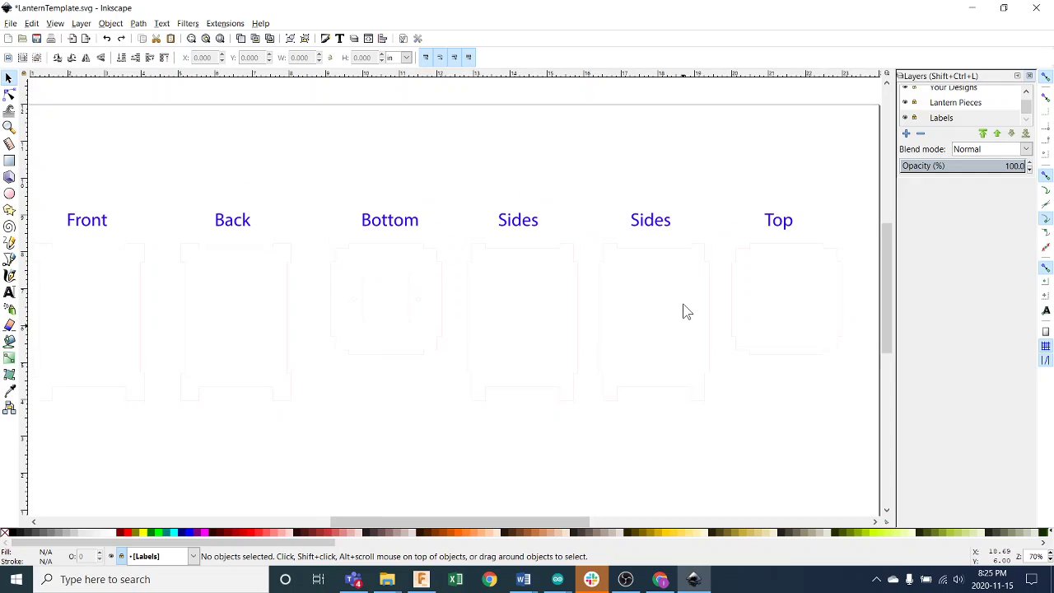
{"action": "scroll", "coordinate": [889, 250], "scroll_direction": "up", "scroll_amount": 2}
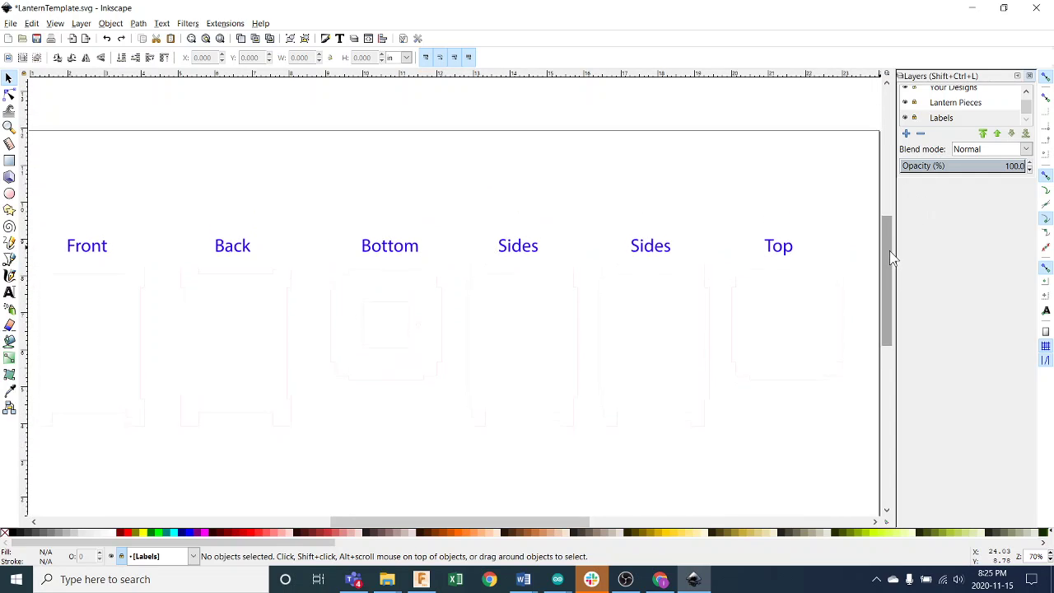
- Make Your Designs the active layer
{"action": "scroll", "coordinate": [980, 120], "scroll_direction": "up", "scroll_amount": 1}
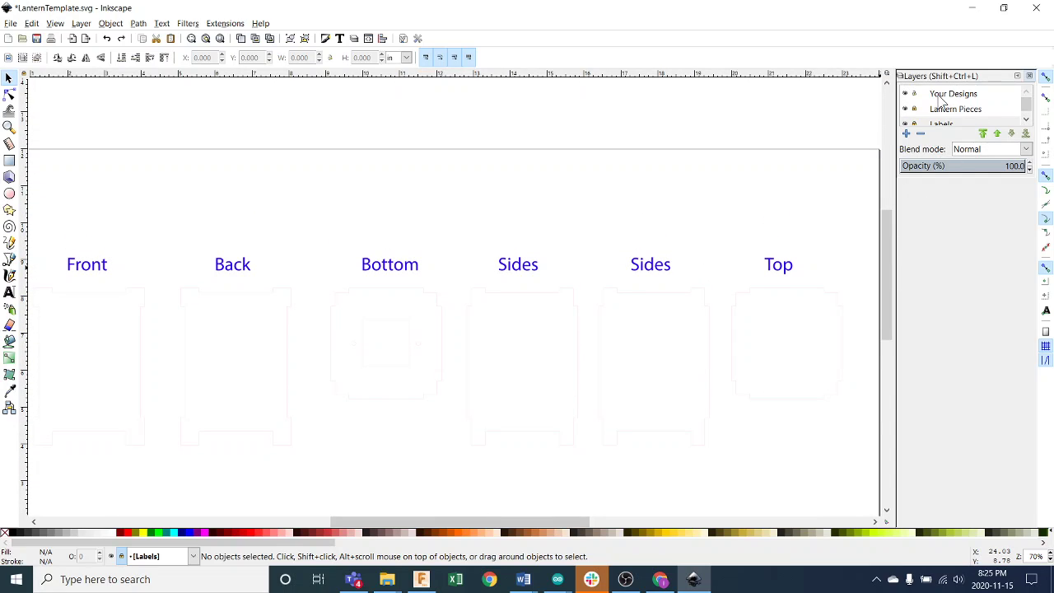
{"action": "left_click", "coordinate": [955, 95]}
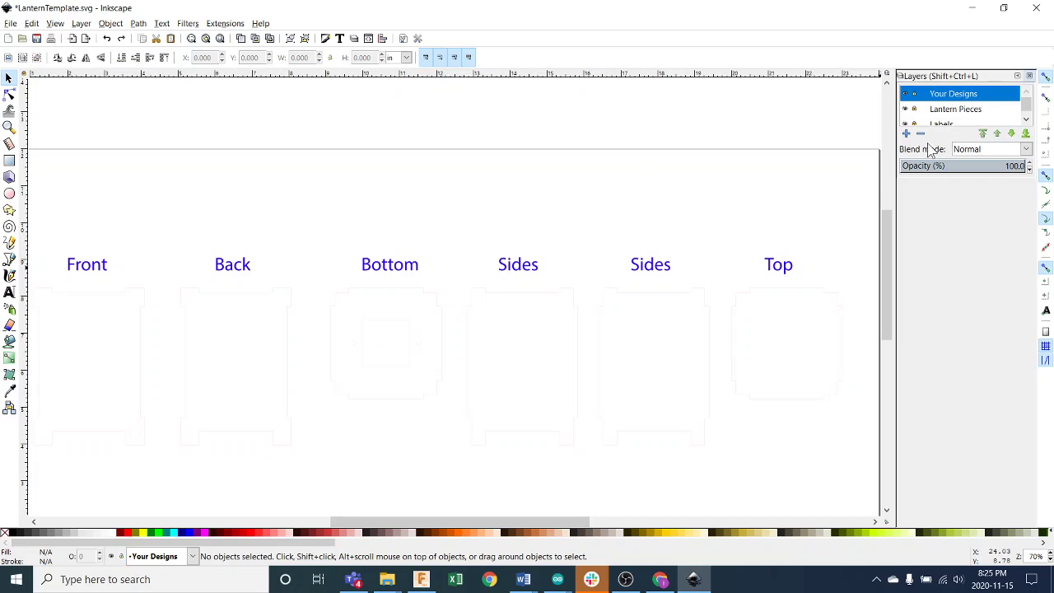
{"action": "scroll", "coordinate": [461, 310], "scroll_direction": "down", "scroll_amount": 1}
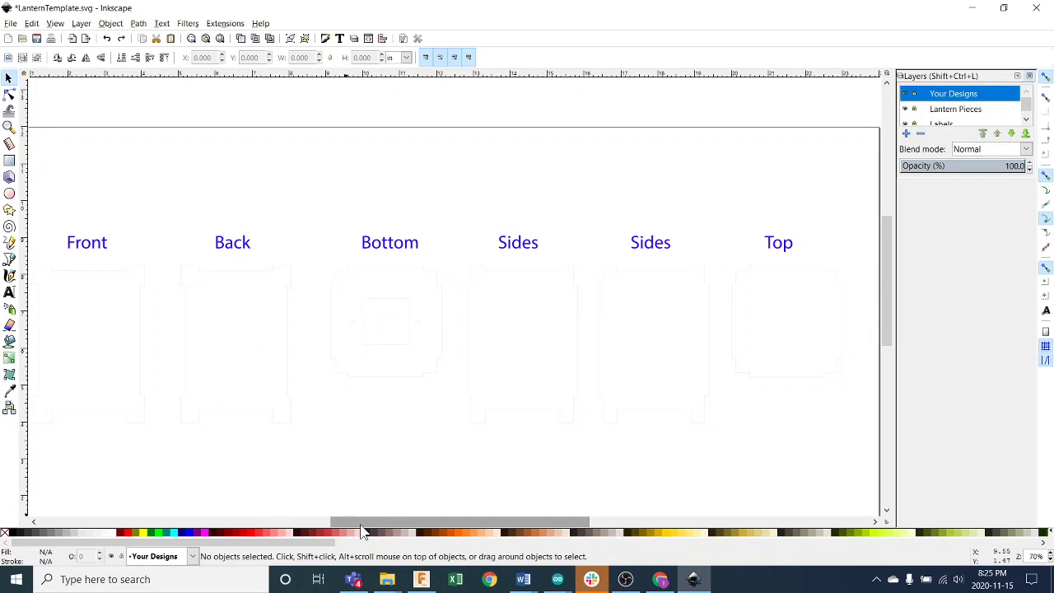
{"action": "left_click_drag", "start_coordinate": [362, 524], "coordinate": [336, 523]}
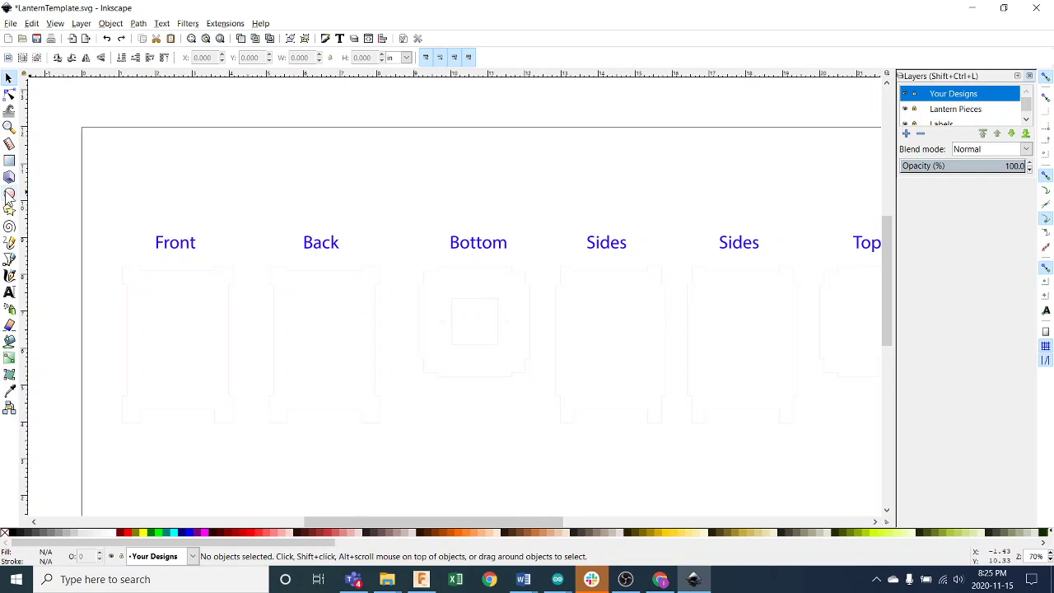
- Draw an ellipse about 4.24 by 3.23 in across the Back and Bottom pieces, and hide and reshow the Your Designs layer
{"action": "left_click", "coordinate": [9, 194]}
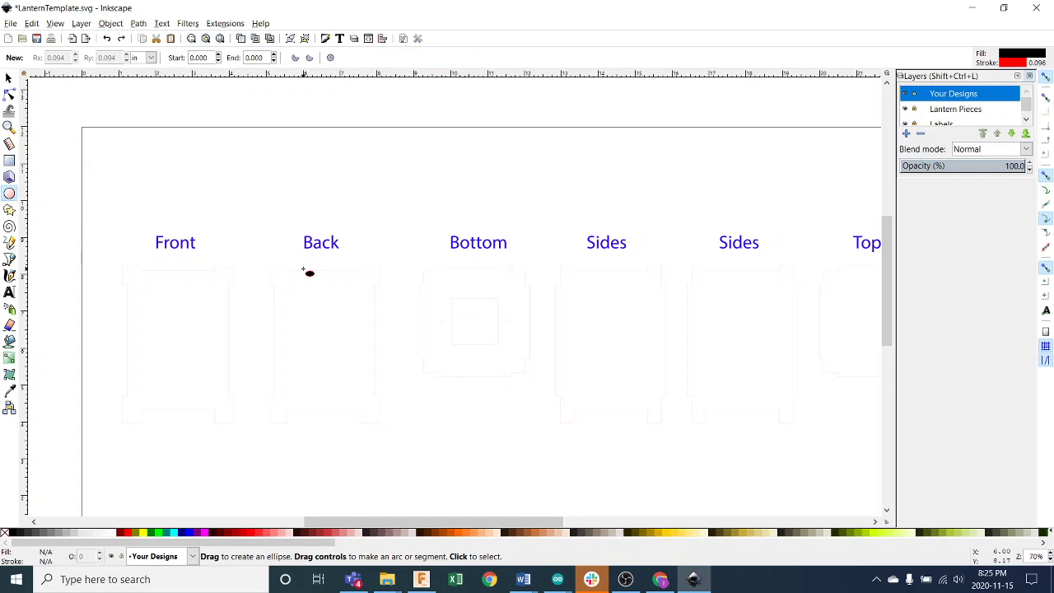
{"action": "left_click_drag", "start_coordinate": [302, 269], "coordinate": [459, 386]}
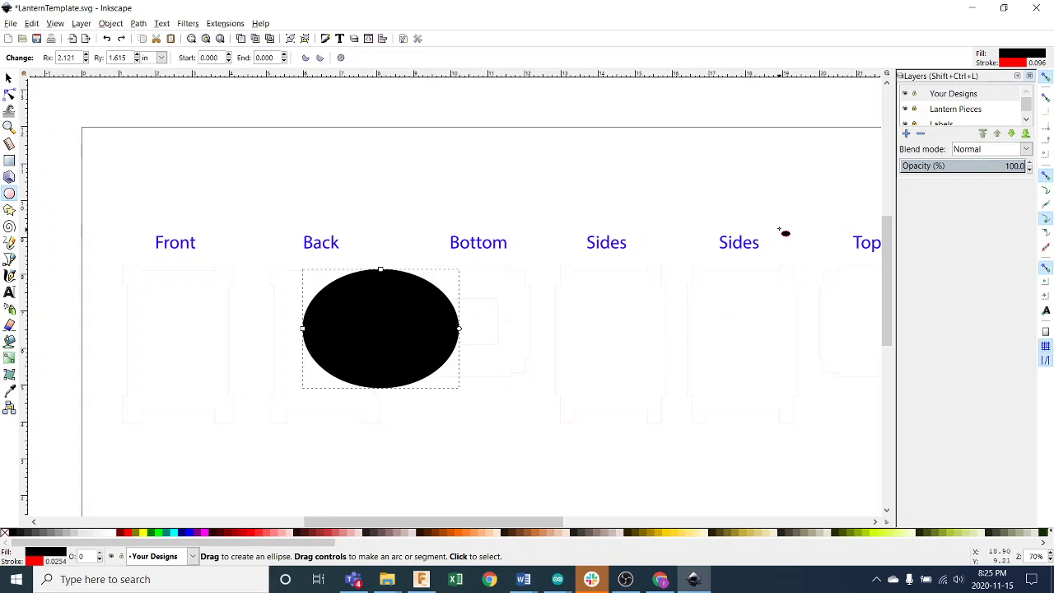
{"action": "left_click", "coordinate": [907, 95]}
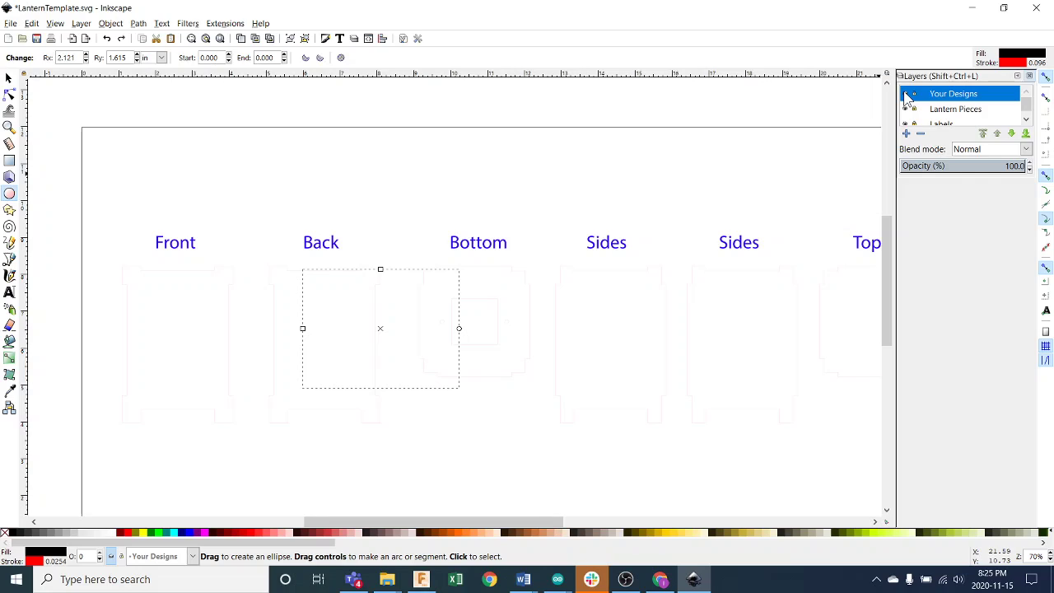
{"action": "left_click", "coordinate": [907, 95]}
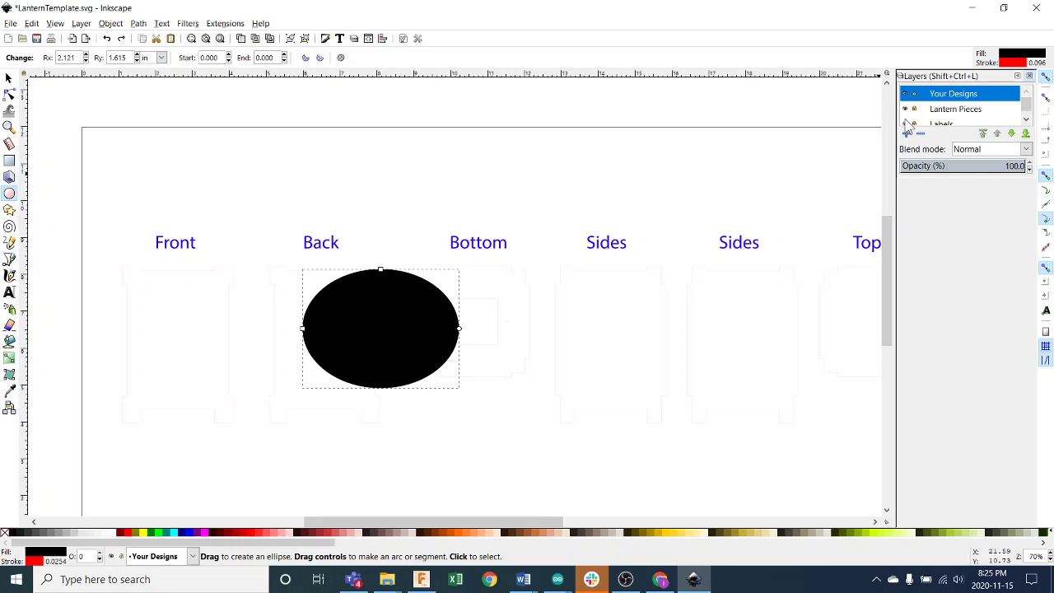
- Hide and reshow the Labels layer, and toggle the visibility of the Lantern Pieces layer
{"action": "scroll", "coordinate": [916, 121], "scroll_direction": "down", "scroll_amount": 1}
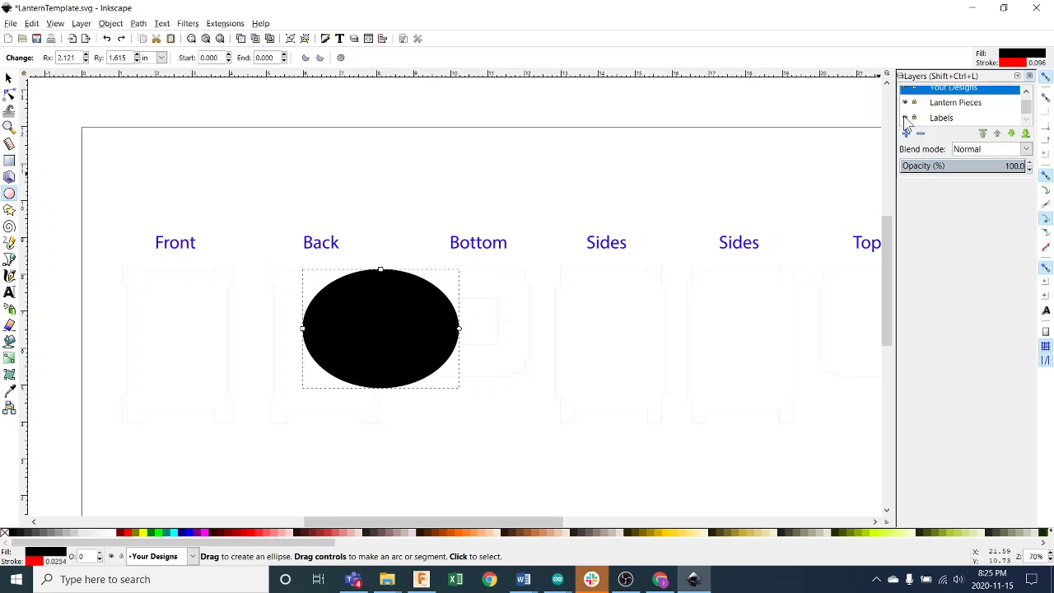
{"action": "left_click", "coordinate": [906, 118]}
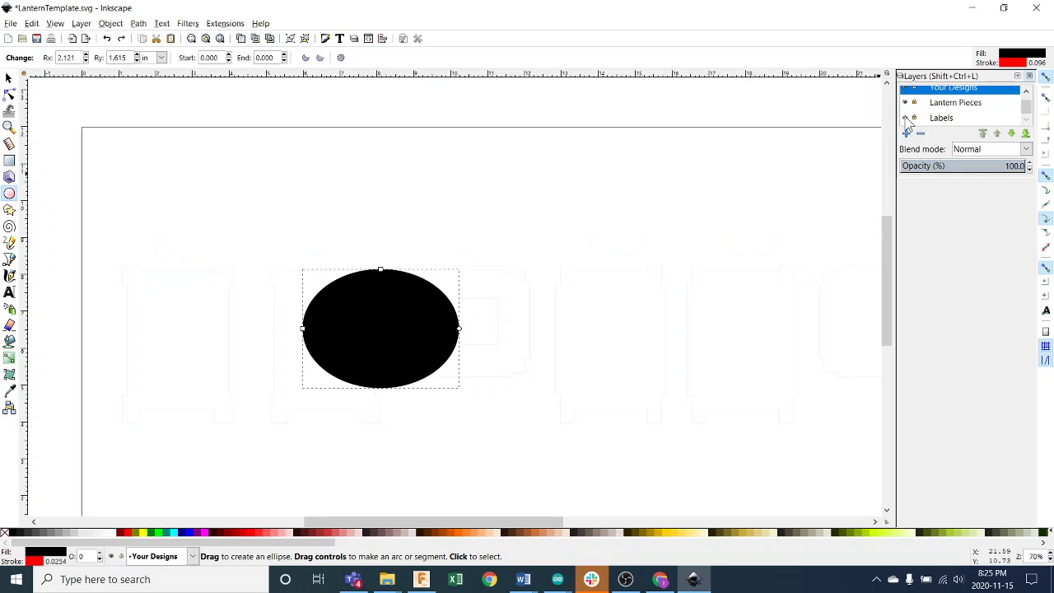
{"action": "left_click", "coordinate": [905, 119]}
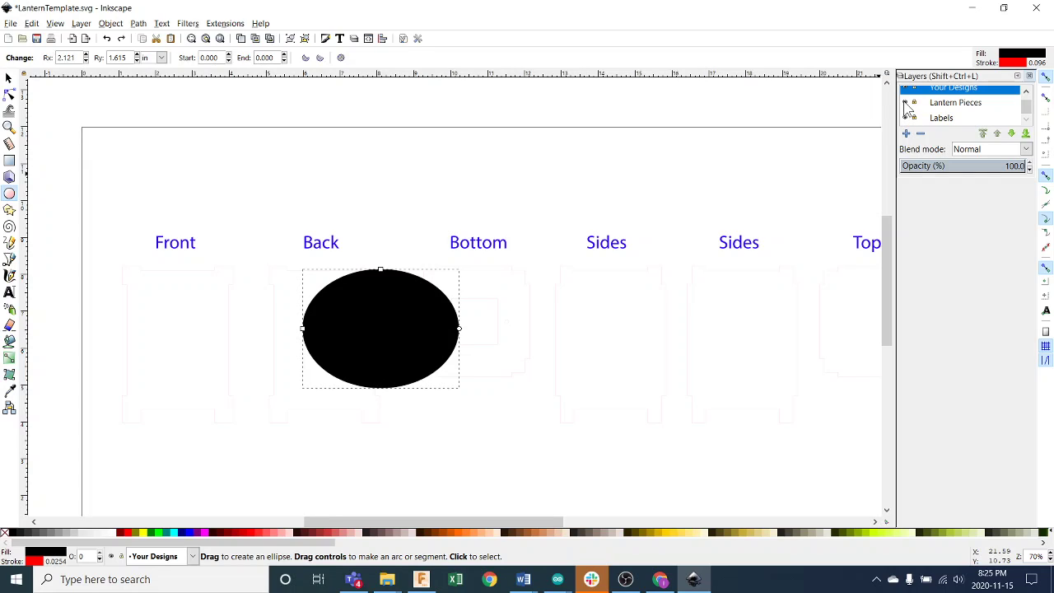
{"action": "left_click", "coordinate": [905, 103]}
{"action": "scroll", "coordinate": [926, 105], "scroll_direction": "up", "scroll_amount": 1}
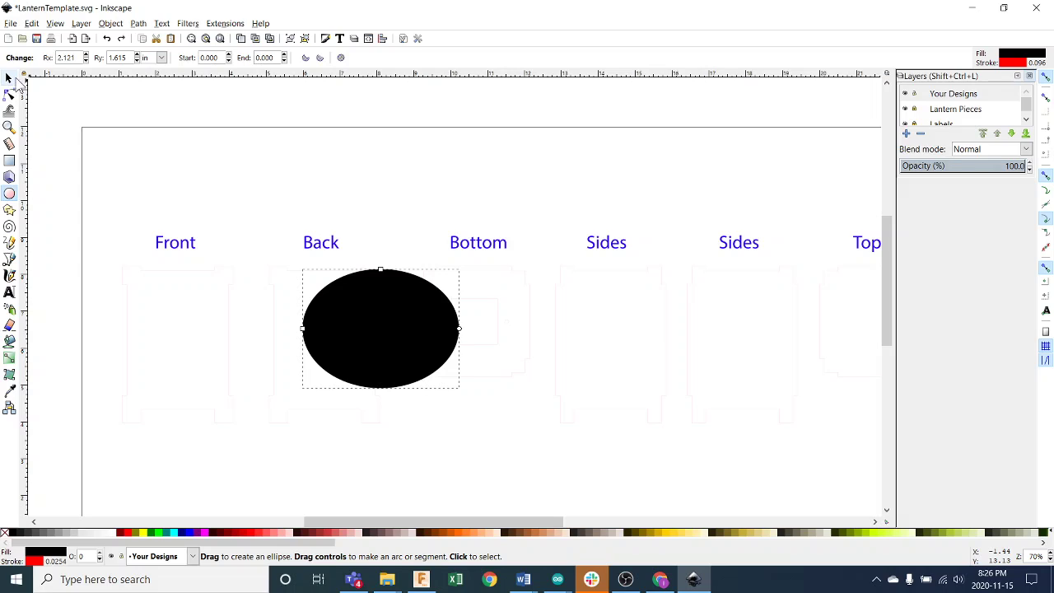
- Delete the black ellipse covering the Back and Bottom pieces
{"action": "left_click", "coordinate": [8, 79]}
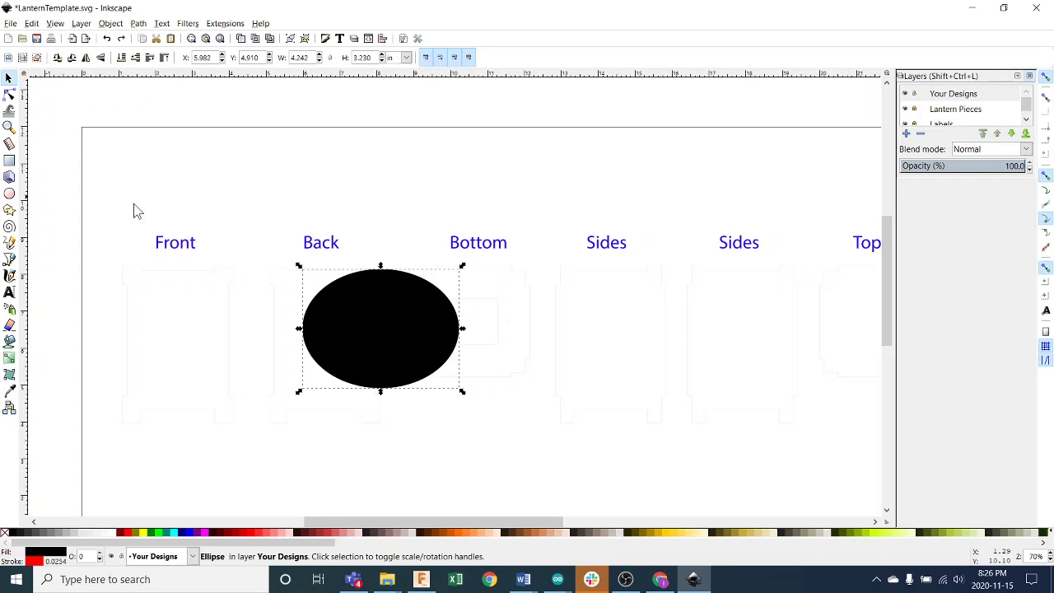
{"action": "left_click", "coordinate": [179, 225]}
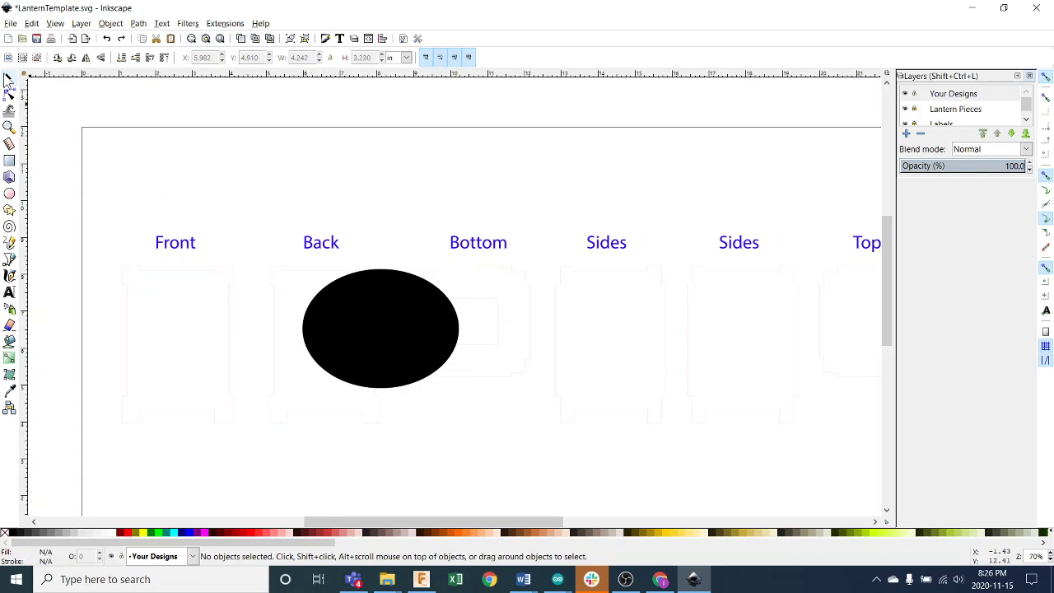
{"action": "left_click", "coordinate": [8, 78]}
{"action": "left_click", "coordinate": [329, 287]}
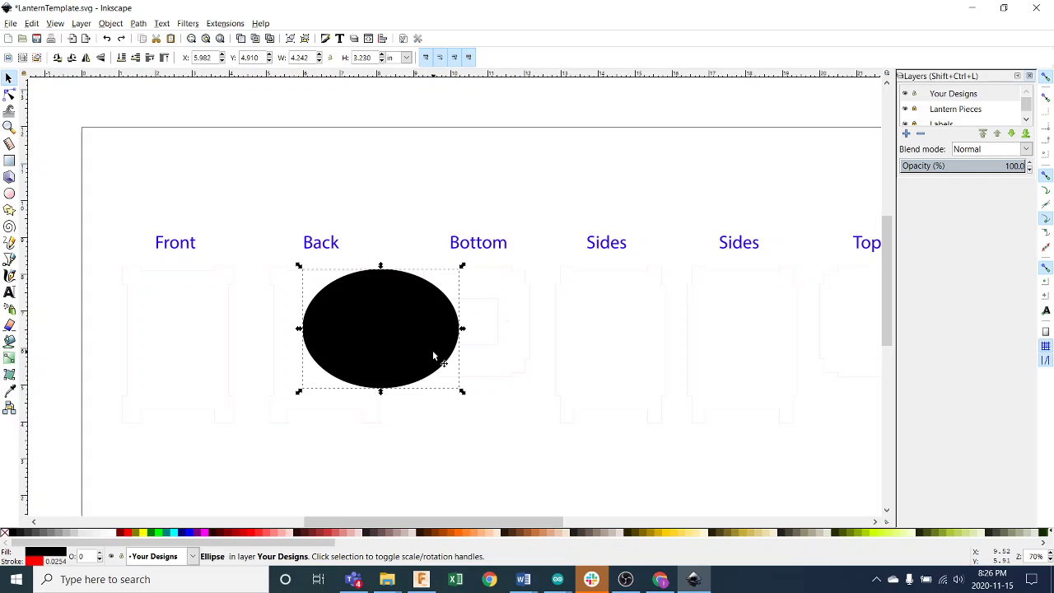
{"action": "key", "text": "Delete"}
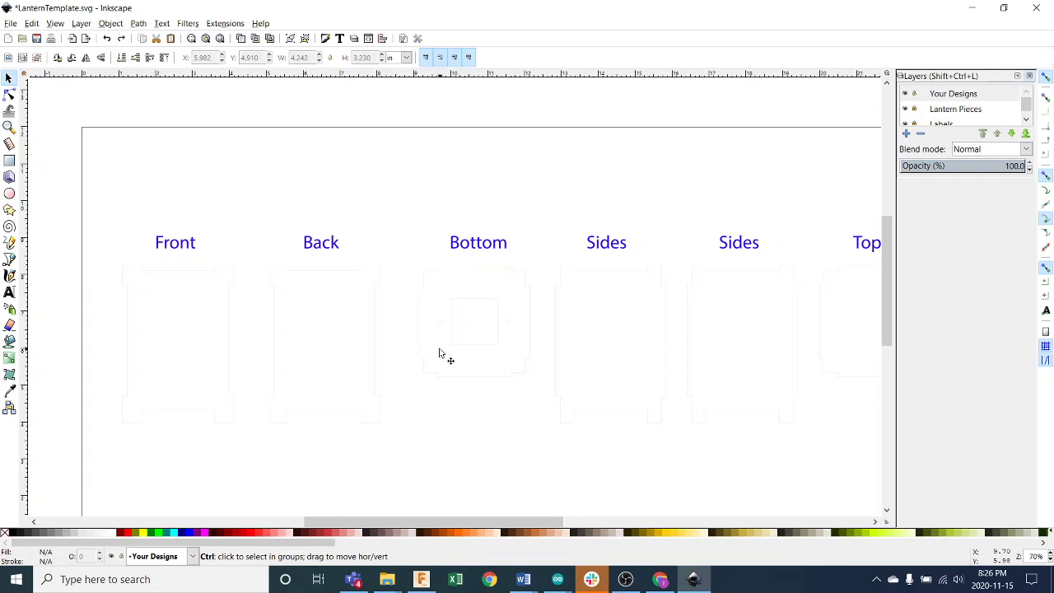
- Check the page size, orientation and units in the document properties, and close them without changes
{"action": "scroll", "coordinate": [433, 353], "scroll_direction": "down", "scroll_amount": 1, "text": "ctrl"}
{"action": "scroll", "coordinate": [512, 301], "scroll_direction": "down", "scroll_amount": 2}
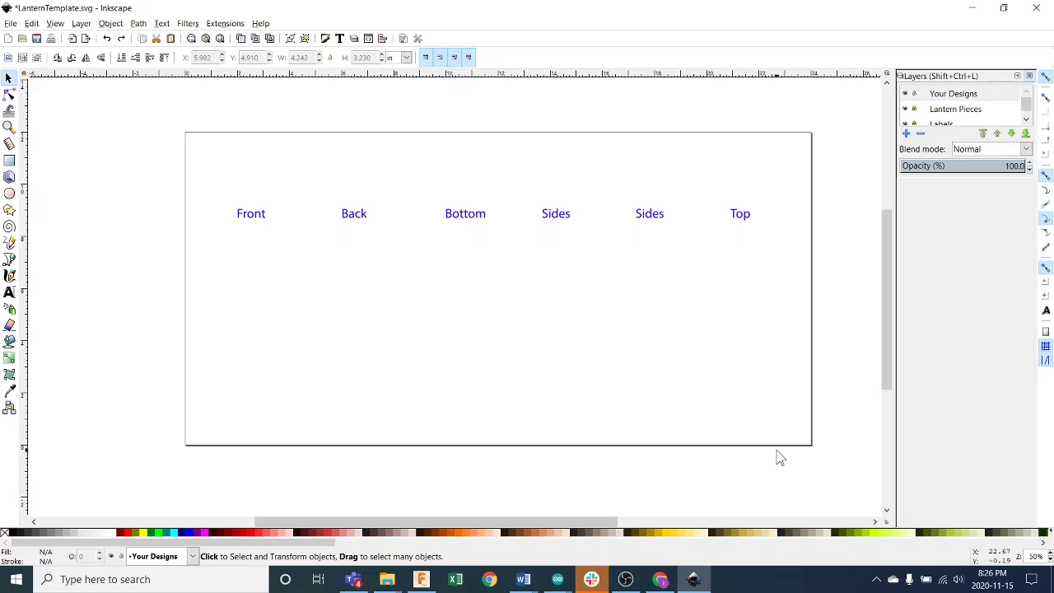
{"action": "left_click", "coordinate": [10, 24]}
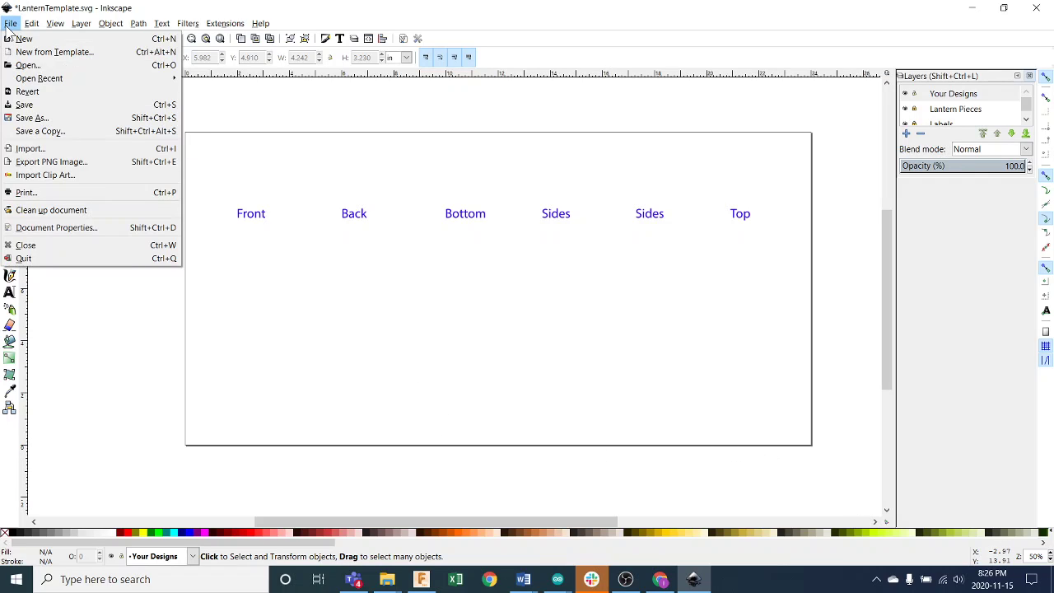
{"action": "left_click", "coordinate": [55, 228]}
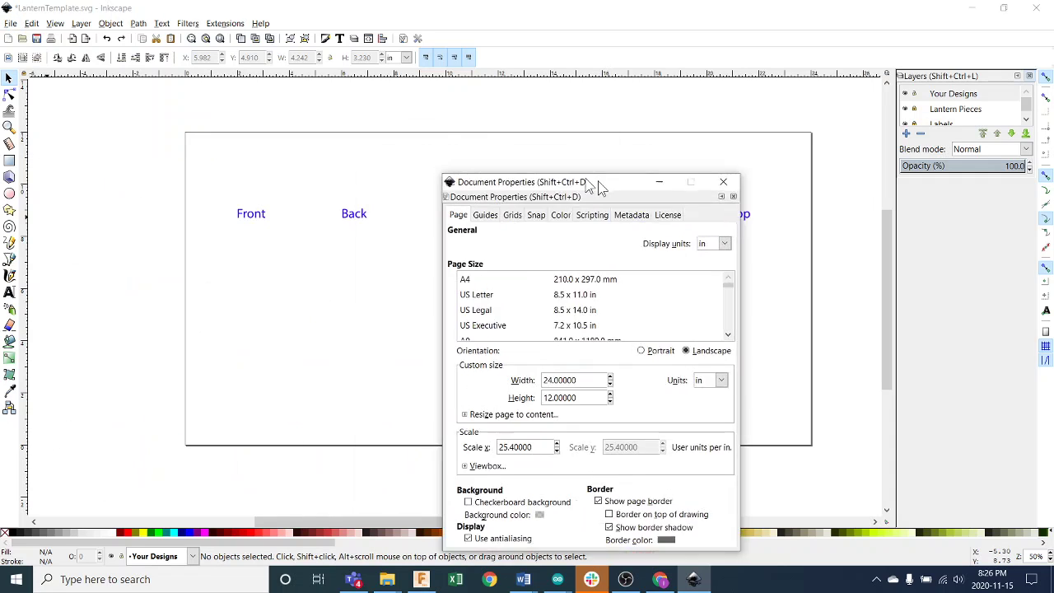
{"action": "left_click_drag", "start_coordinate": [600, 186], "coordinate": [541, 87]}
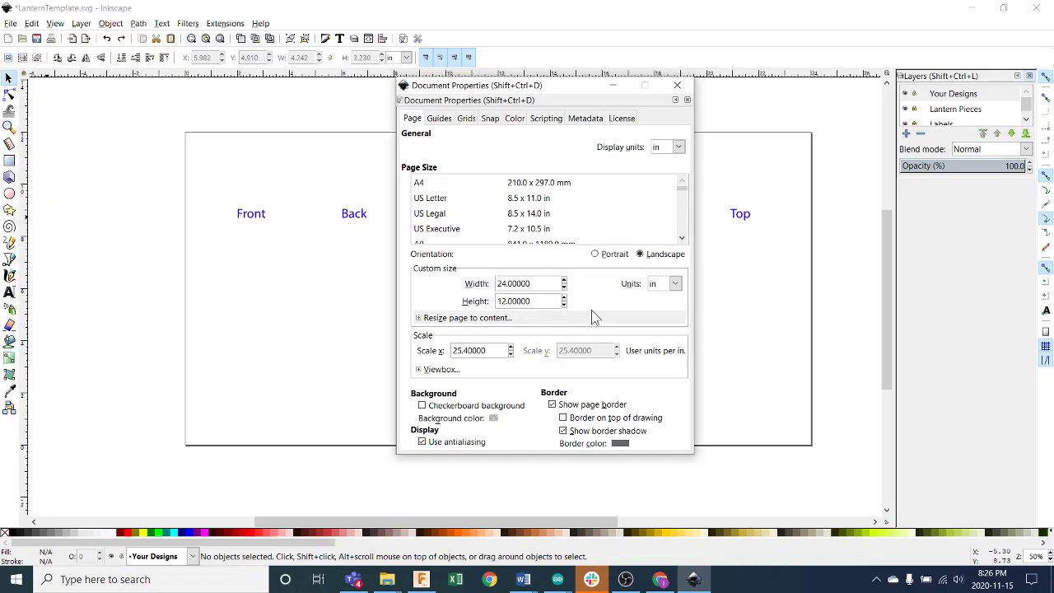
{"action": "left_click", "coordinate": [678, 90]}
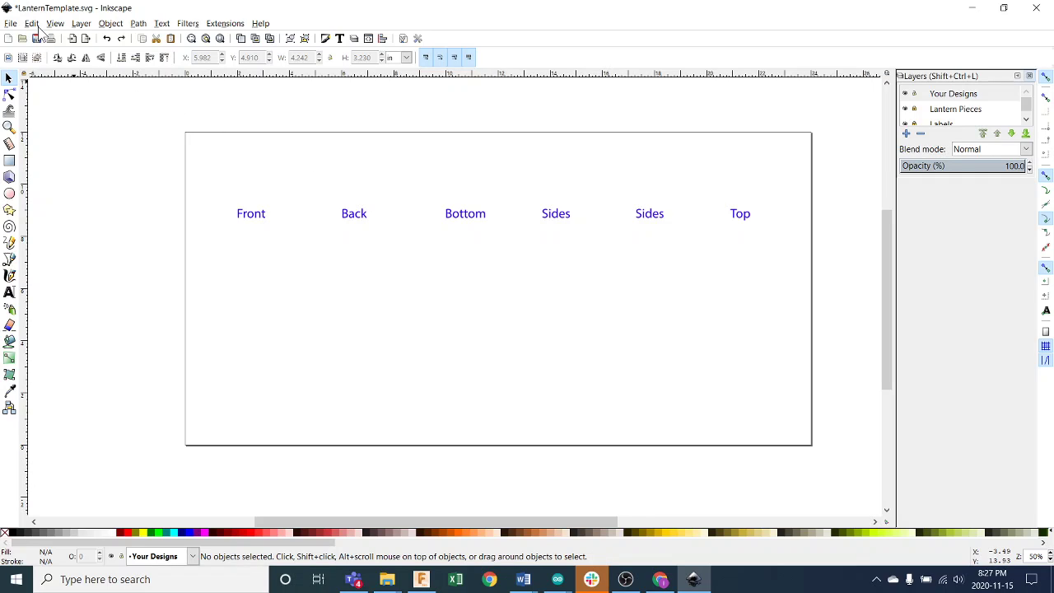
{"action": "scroll", "coordinate": [360, 219], "scroll_direction": "down", "scroll_amount": 1}
{"action": "scroll", "coordinate": [392, 239], "scroll_direction": "up", "scroll_amount": 2}
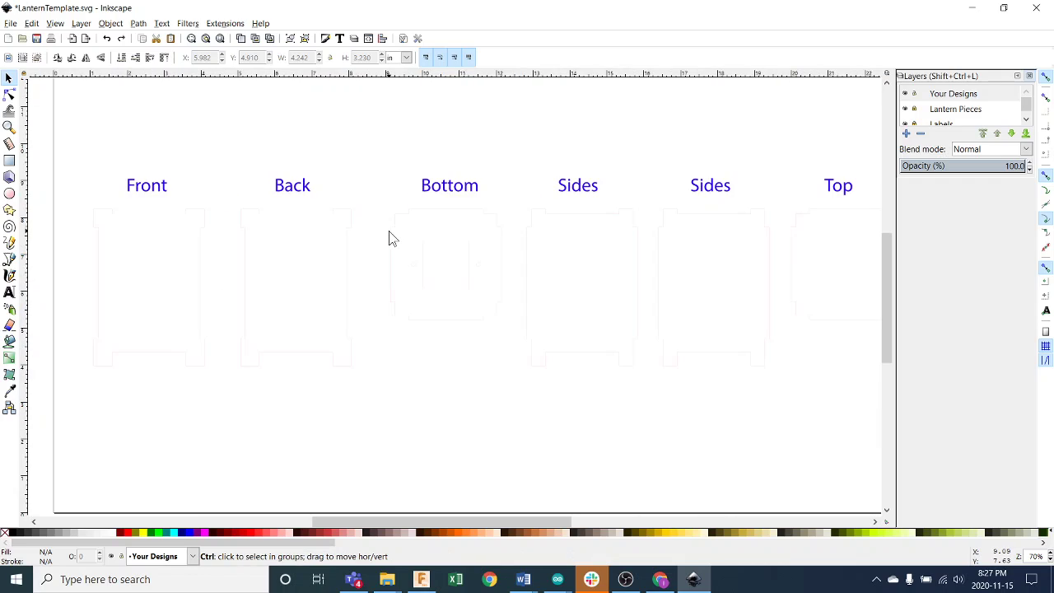
{"action": "scroll", "coordinate": [392, 238], "scroll_direction": "down", "scroll_amount": 2}
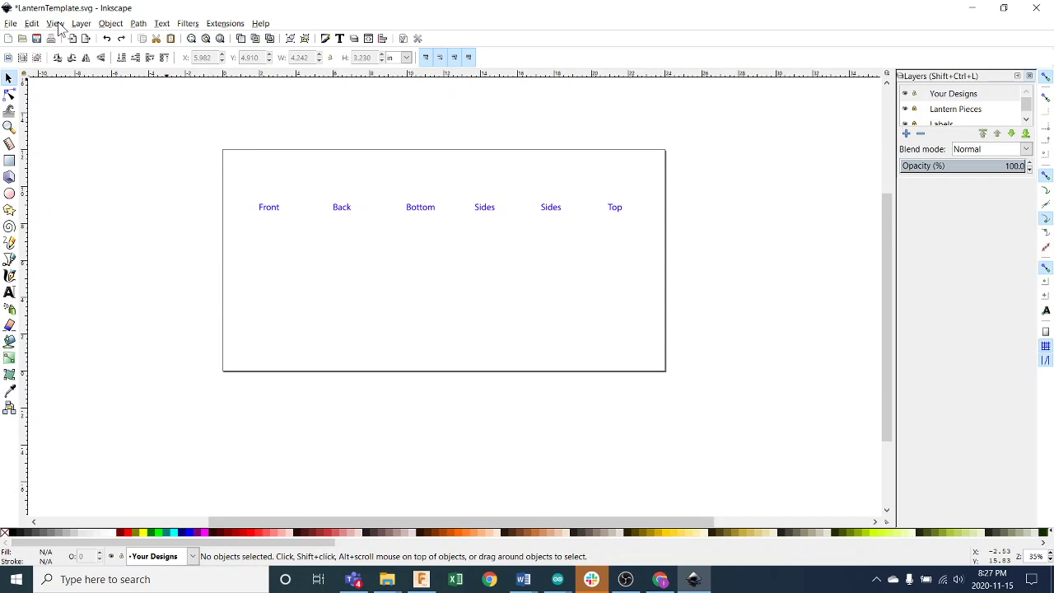
{"action": "left_click", "coordinate": [55, 23]}
{"action": "left_click", "coordinate": [80, 23]}
{"action": "left_click", "coordinate": [80, 23]}
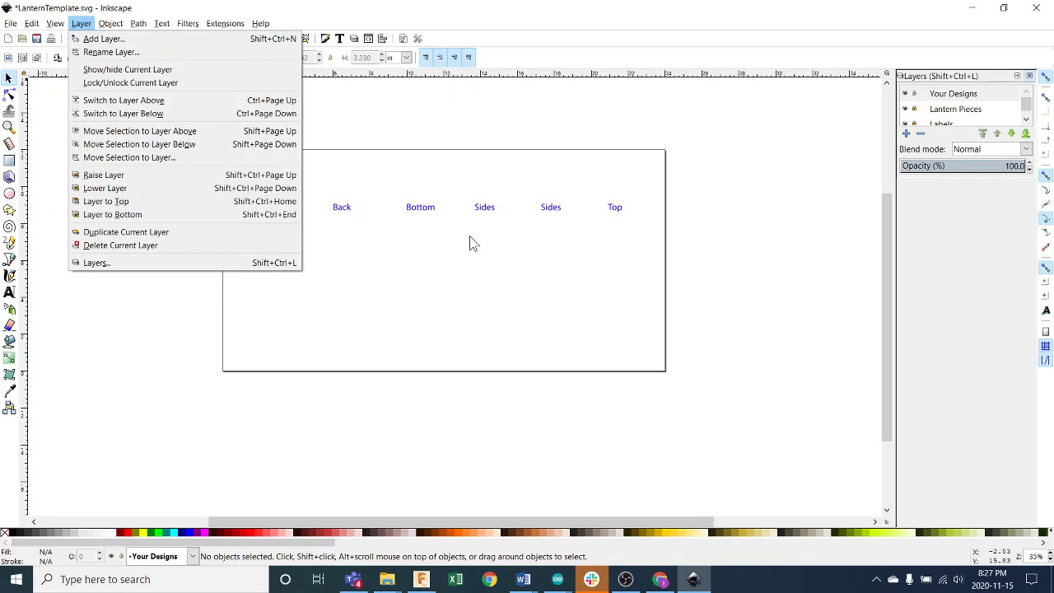
{"action": "left_click", "coordinate": [719, 274]}
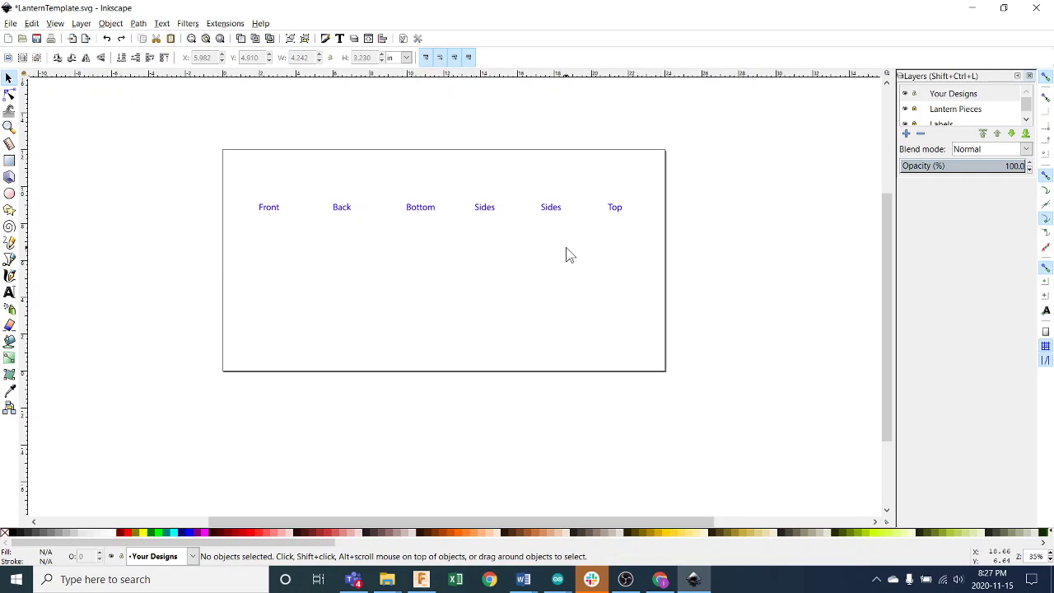
- Switch the canvas display mode to Outline so the faint lantern piece lines can be seen
{"action": "scroll", "coordinate": [542, 255], "scroll_direction": "up", "scroll_amount": 2}
{"action": "scroll", "coordinate": [542, 255], "scroll_direction": "up", "scroll_amount": 5}
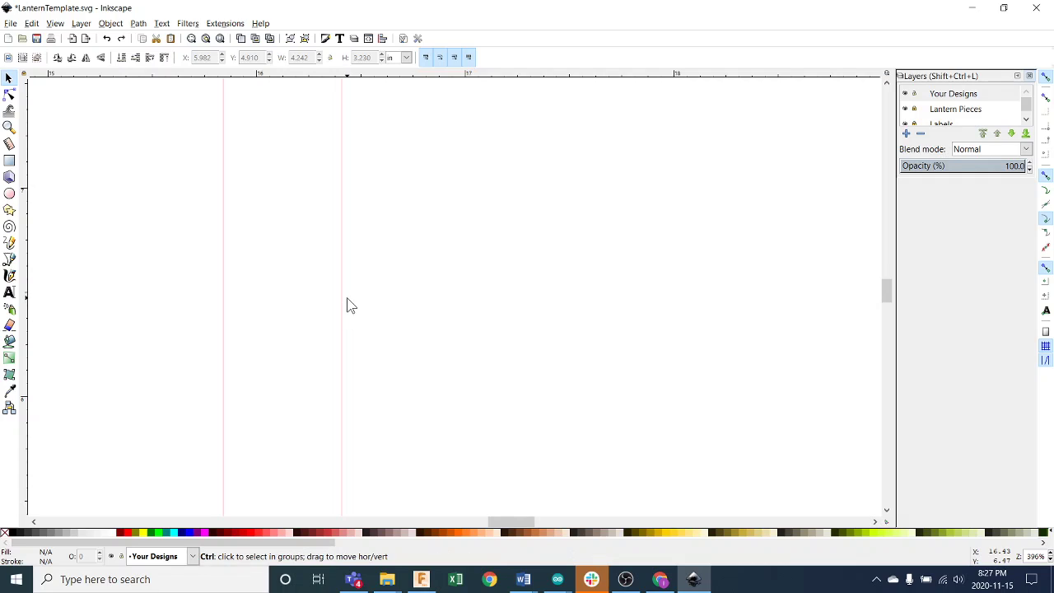
{"action": "scroll", "coordinate": [348, 304], "scroll_direction": "down", "scroll_amount": 5}
{"action": "scroll", "coordinate": [347, 304], "scroll_direction": "down", "scroll_amount": 1}
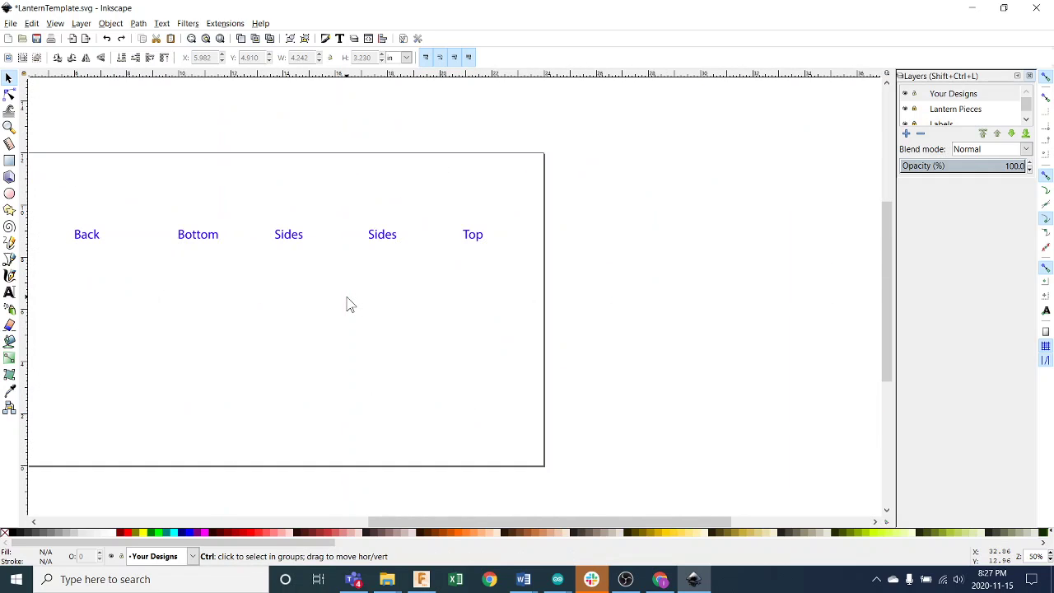
{"action": "scroll", "coordinate": [494, 294], "scroll_direction": "left", "scroll_amount": 5}
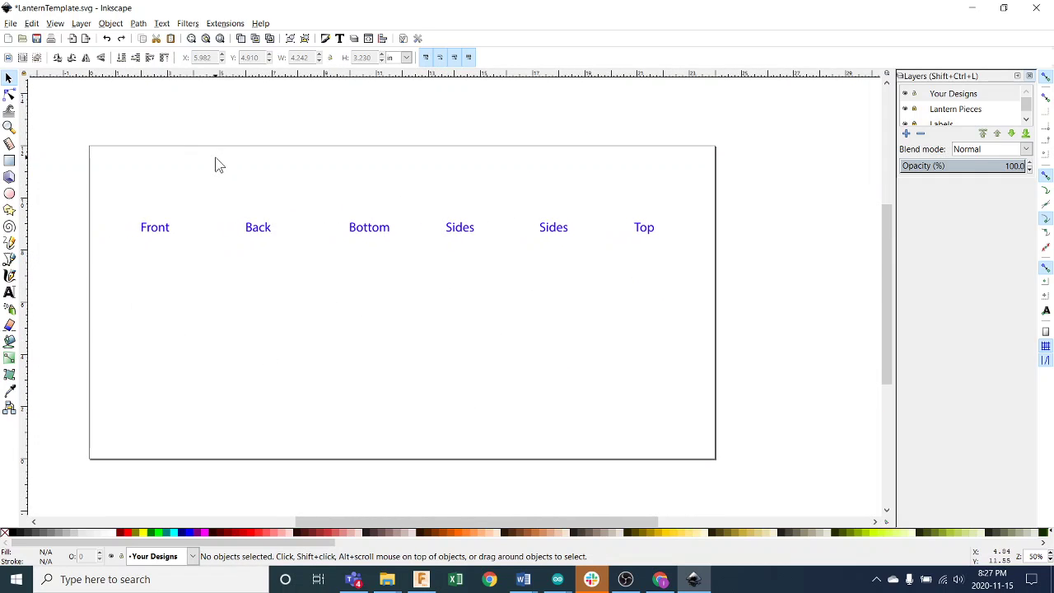
{"action": "left_click", "coordinate": [55, 24]}
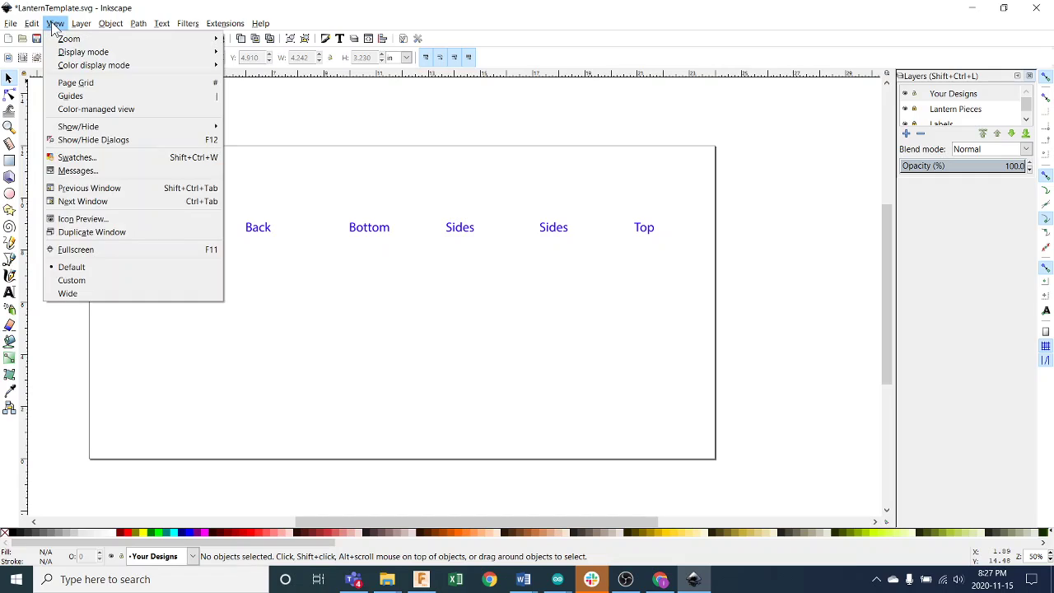
{"action": "mouse_move", "coordinate": [90, 56]}
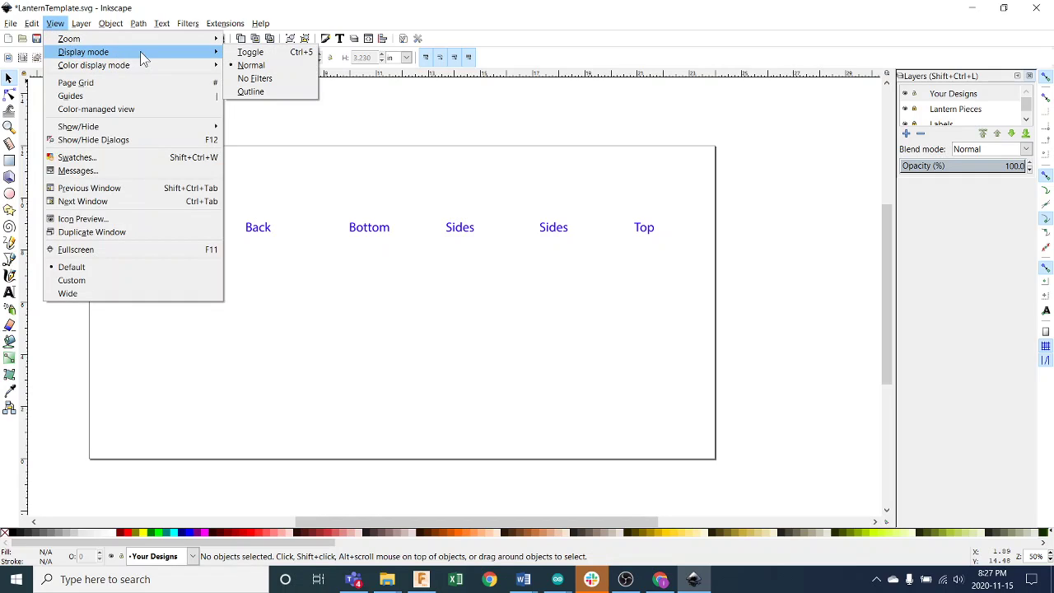
{"action": "left_click", "coordinate": [260, 97]}
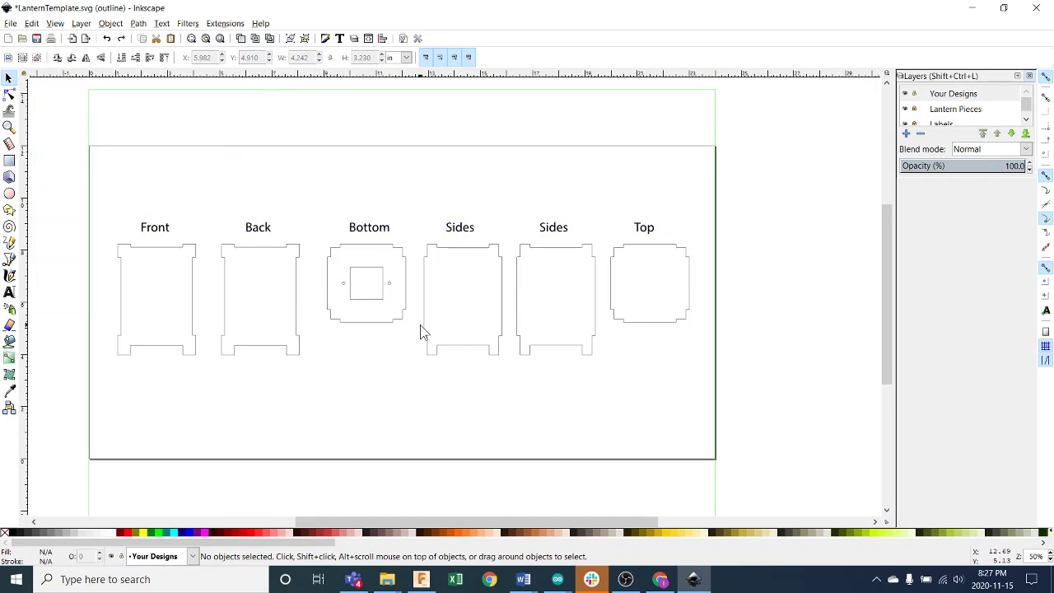
- Examine the outlines of the lantern pieces from Front to Top, including the cutouts in the Bottom piece
{"action": "scroll", "coordinate": [420, 329], "scroll_direction": "down", "scroll_amount": 1}
{"action": "scroll", "coordinate": [412, 275], "scroll_direction": "up", "scroll_amount": 1, "text": "ctrl"}
{"action": "scroll", "coordinate": [391, 270], "scroll_direction": "up", "scroll_amount": 1, "text": "ctrl"}
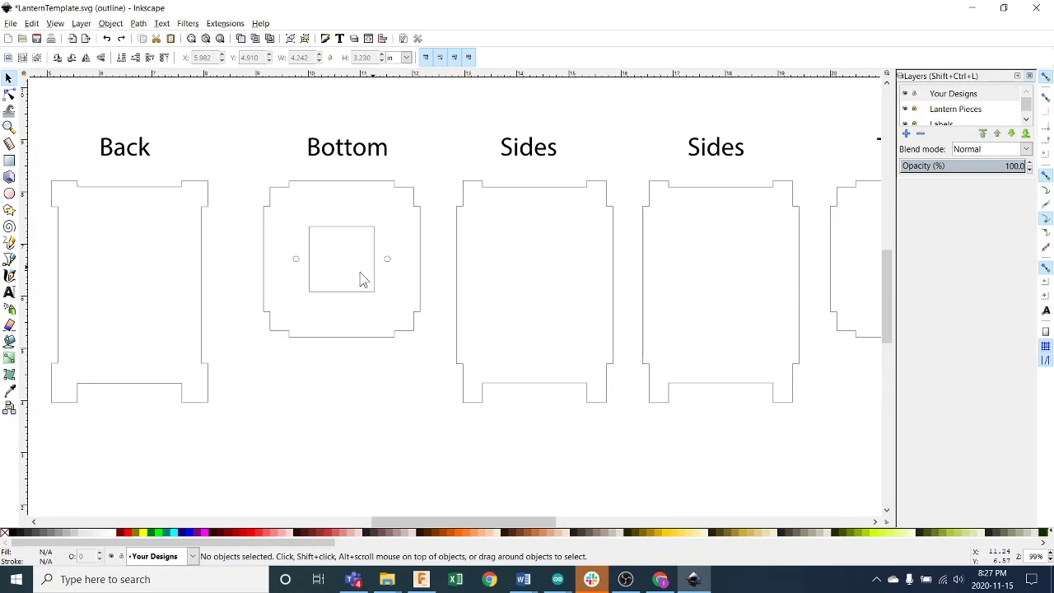
{"action": "scroll", "coordinate": [360, 277], "scroll_direction": "left", "scroll_amount": 4}
{"action": "scroll", "coordinate": [529, 261], "scroll_direction": "down", "scroll_amount": 1, "text": "ctrl"}
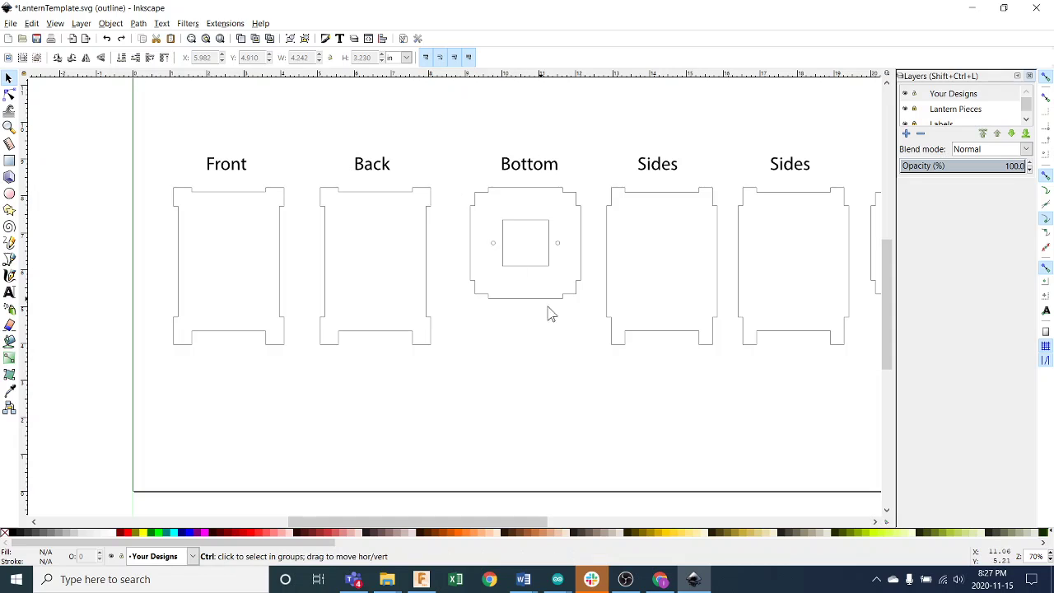
{"action": "scroll", "coordinate": [579, 327], "scroll_direction": "up", "scroll_amount": 1}
{"action": "scroll", "coordinate": [578, 327], "scroll_direction": "down", "scroll_amount": 1}
{"action": "scroll", "coordinate": [580, 322], "scroll_direction": "down", "scroll_amount": 1}
{"action": "scroll", "coordinate": [626, 353], "scroll_direction": "right", "scroll_amount": 2}
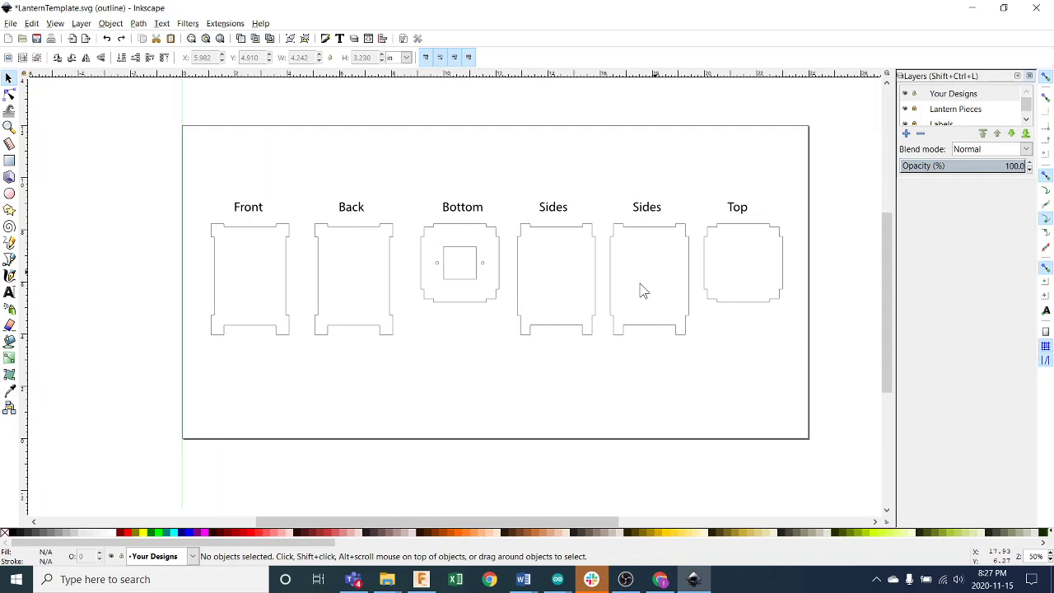